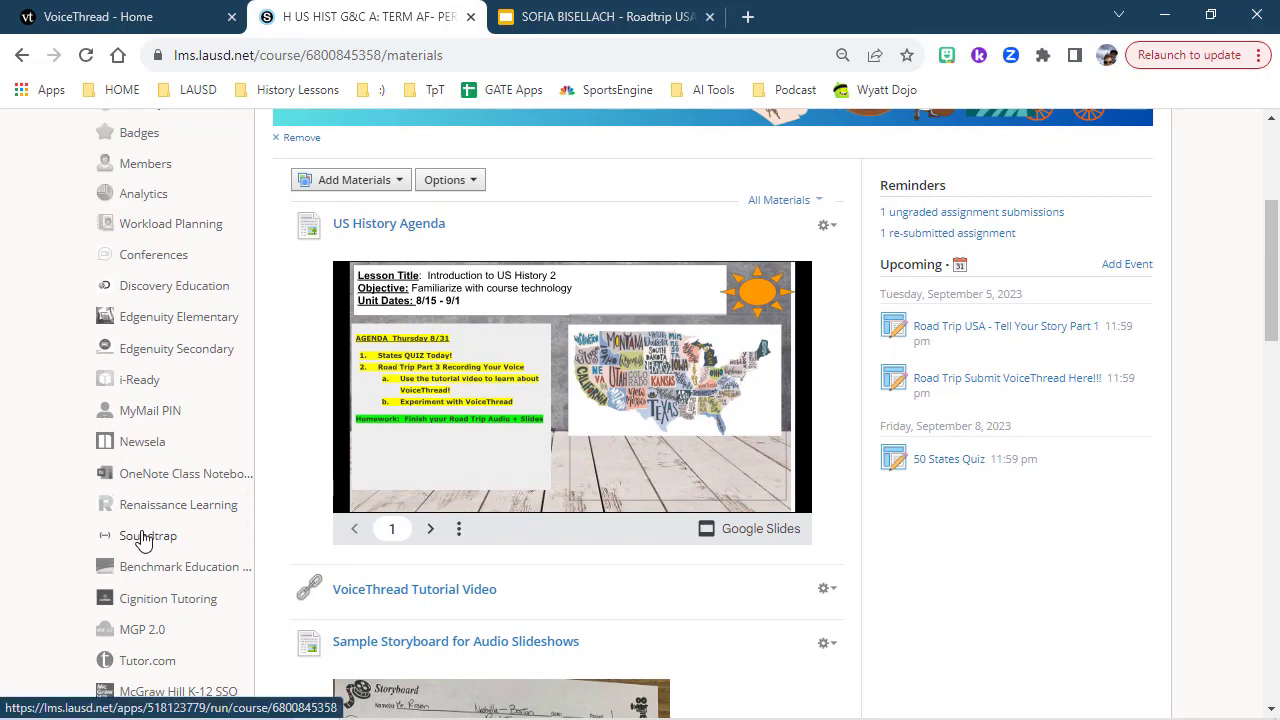
- Open Soundtrap from the course sidebar and dismiss the assignments tip
click(145, 537)
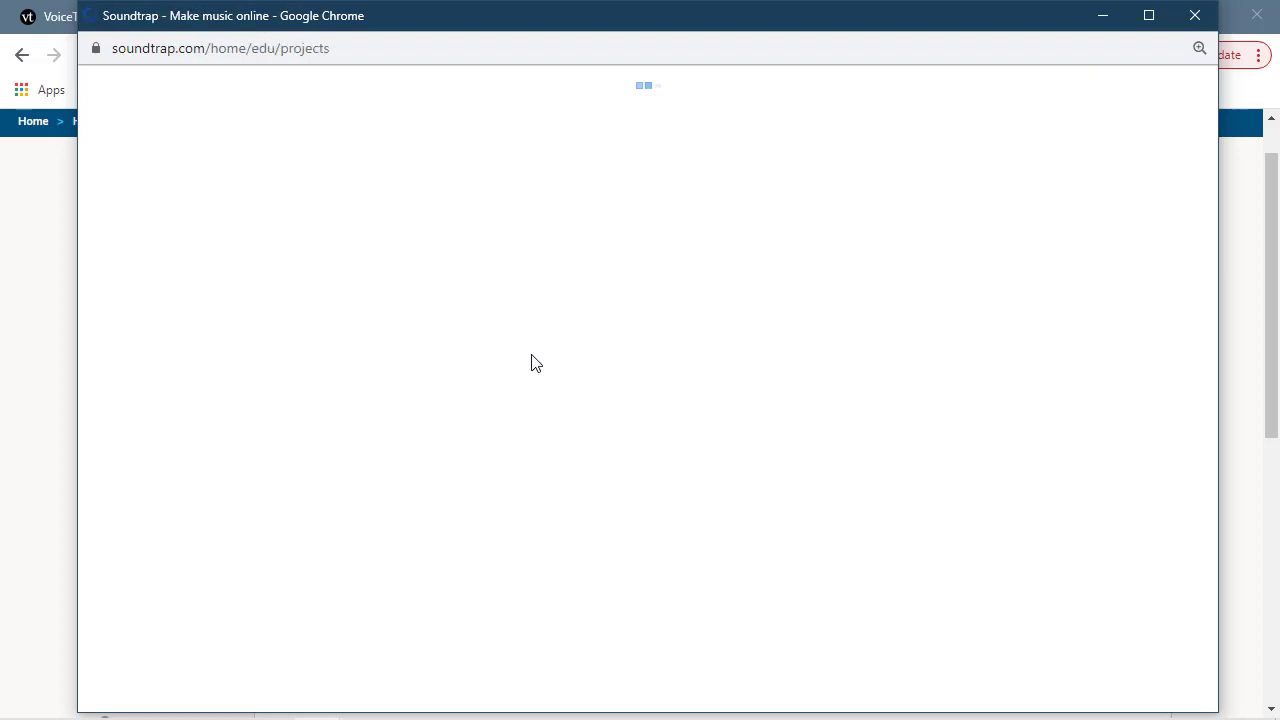
click(1148, 16)
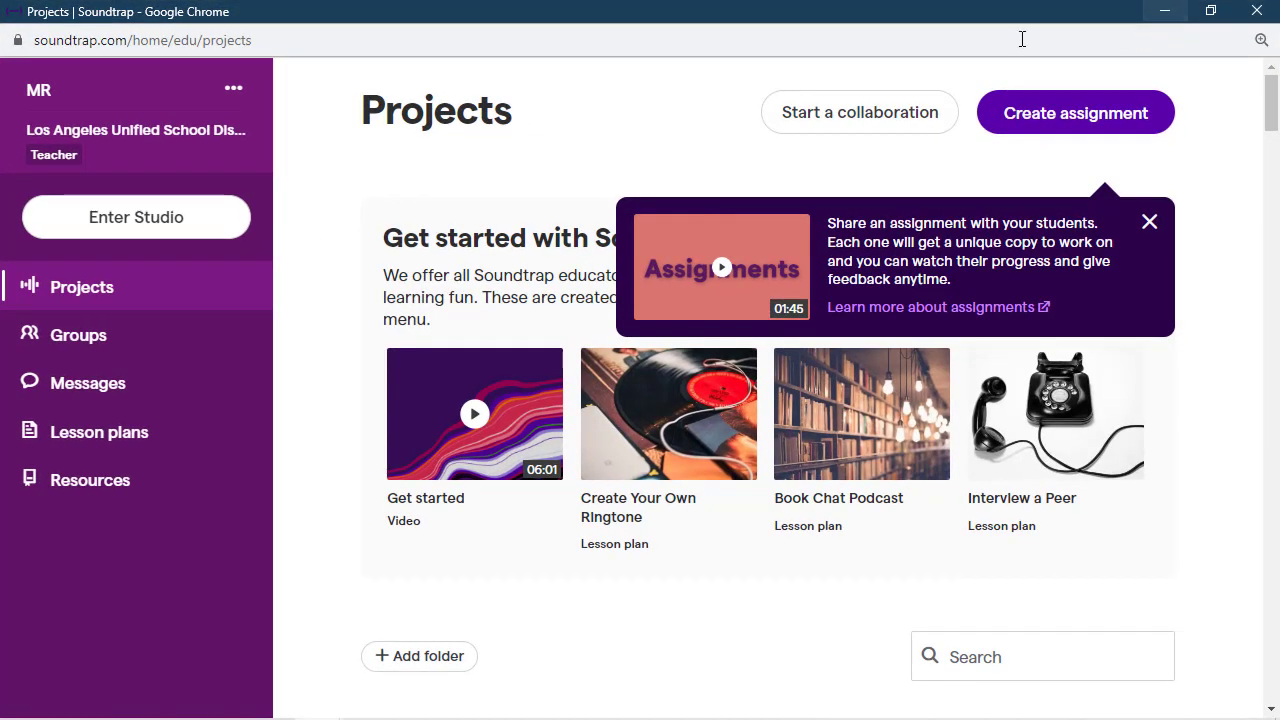
click(1149, 222)
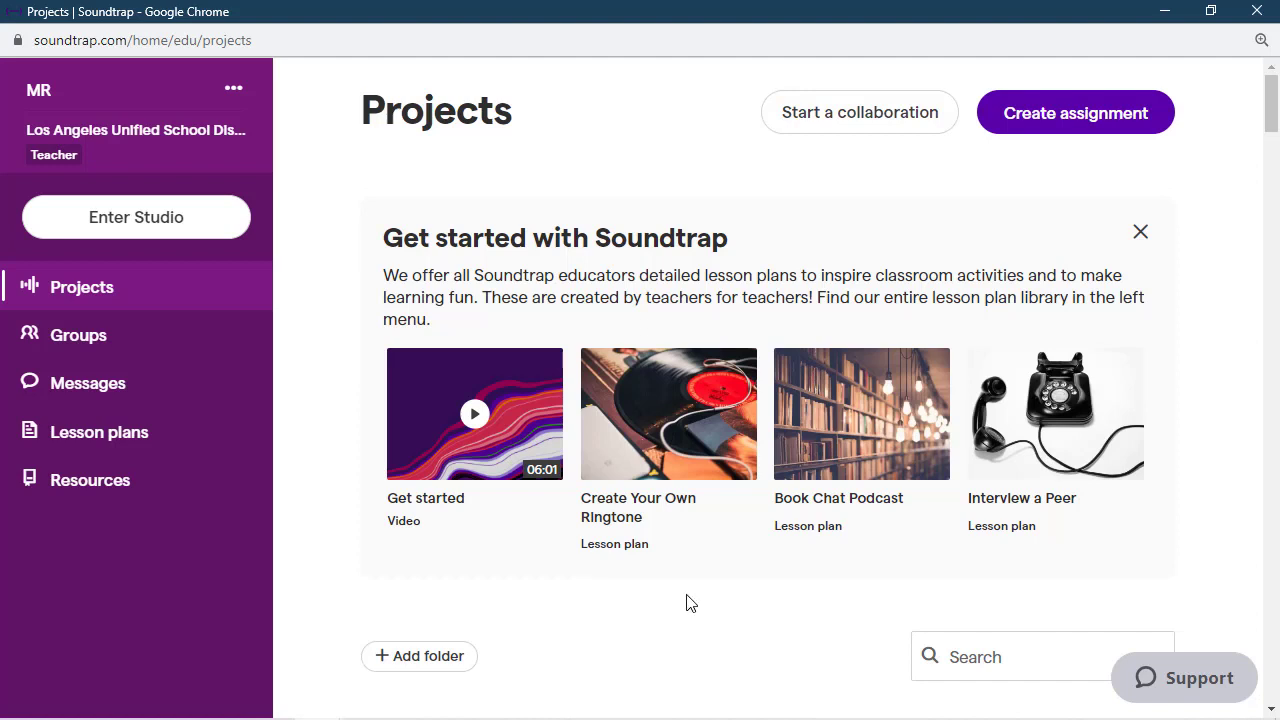
- Browse the list of existing projects
scroll(690, 595, down, 3)
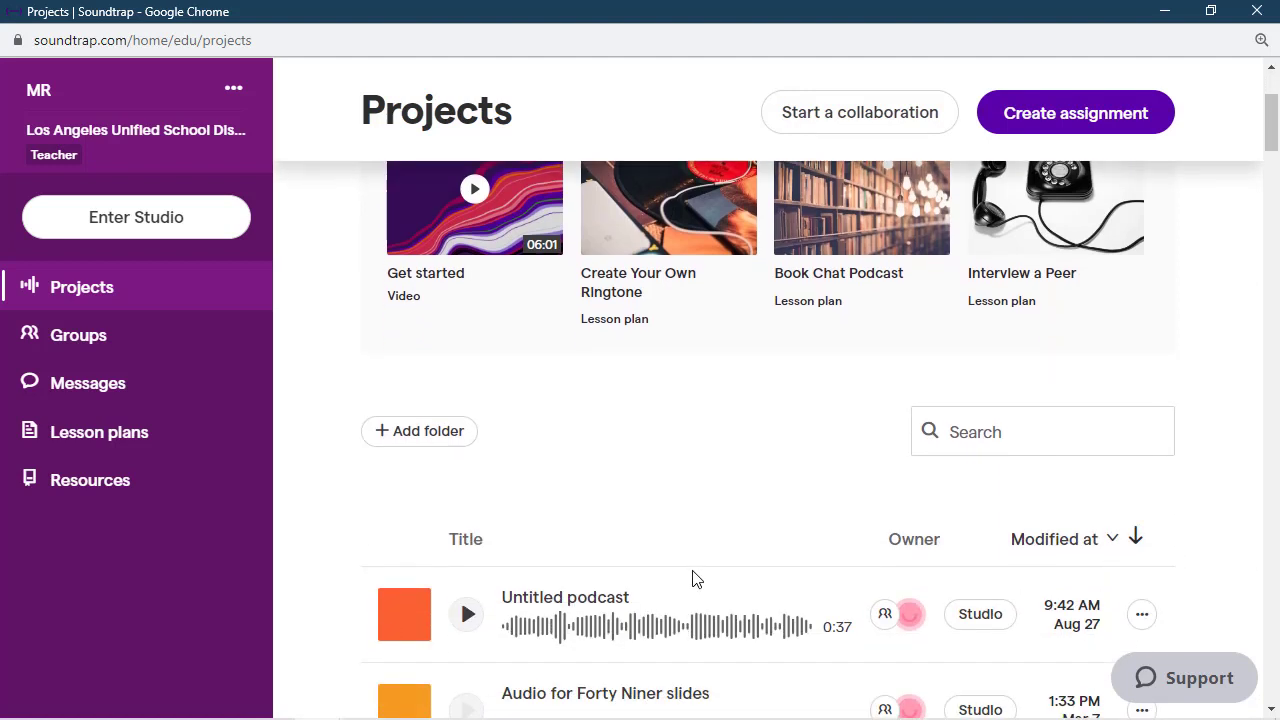
scroll(697, 580, down, 5)
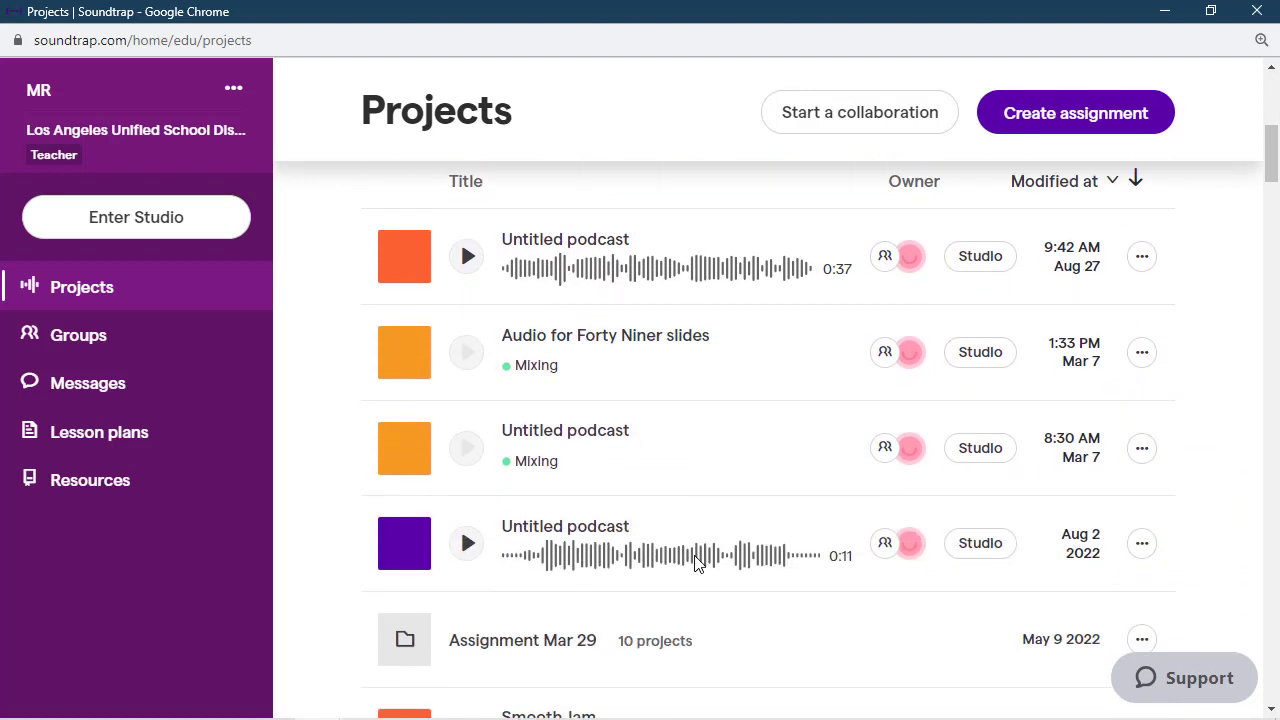
scroll(697, 560, down, 5)
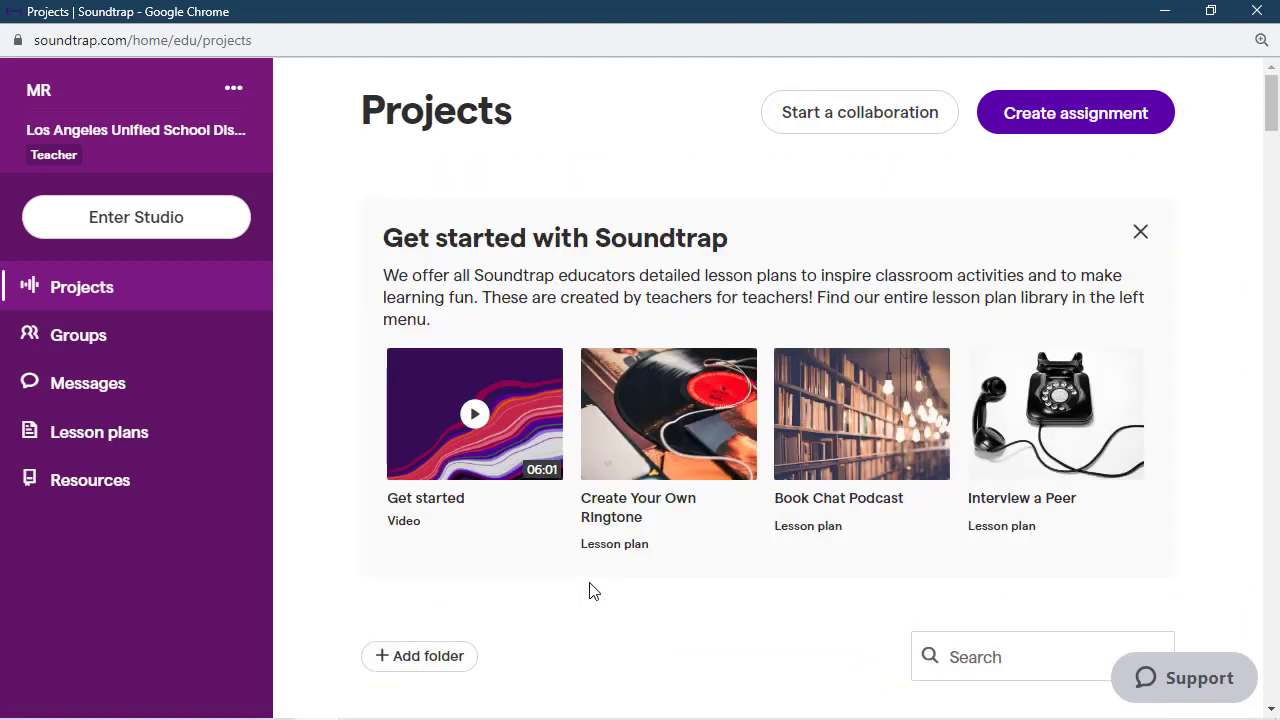
- Enter the studio and start a new Podcast project
click(127, 222)
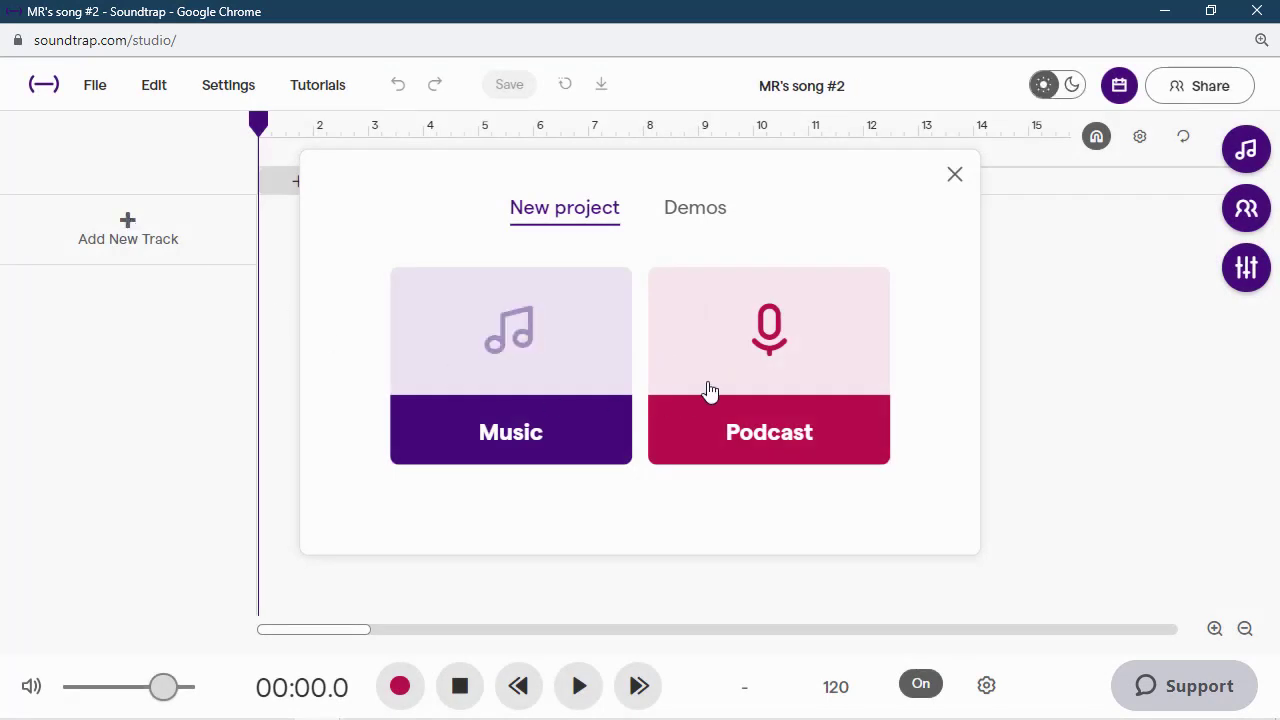
click(771, 360)
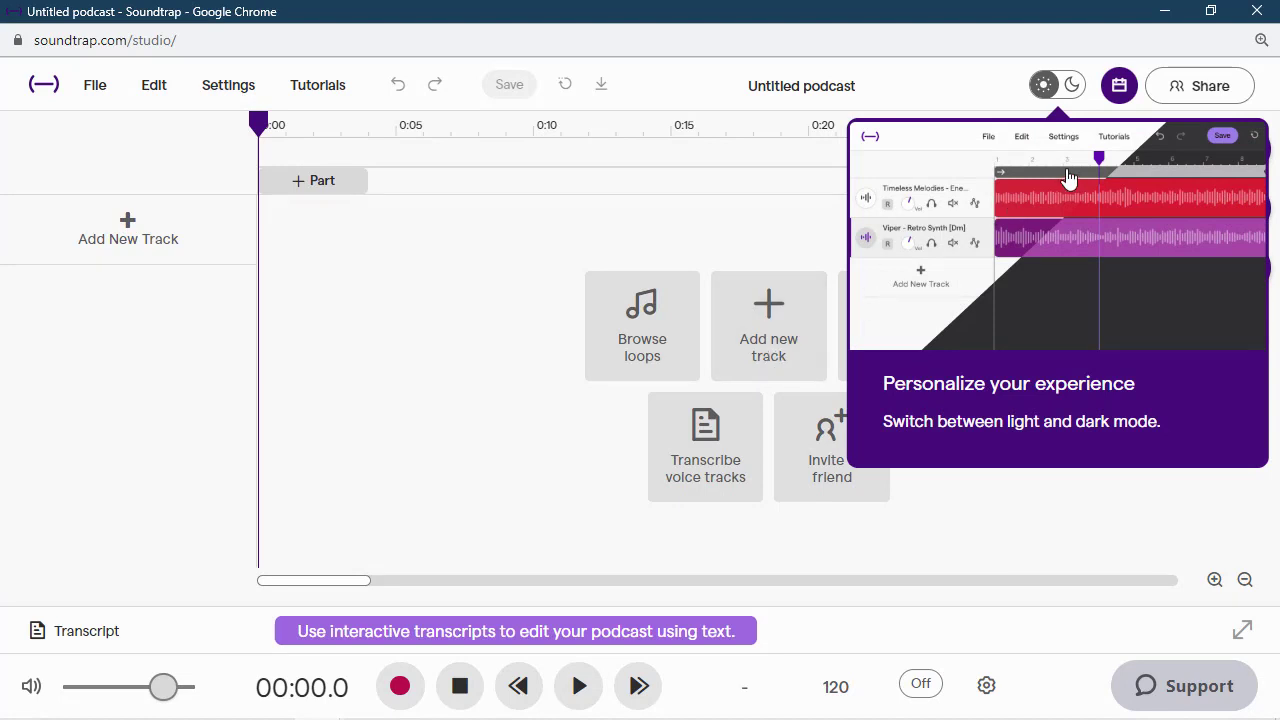
click(741, 233)
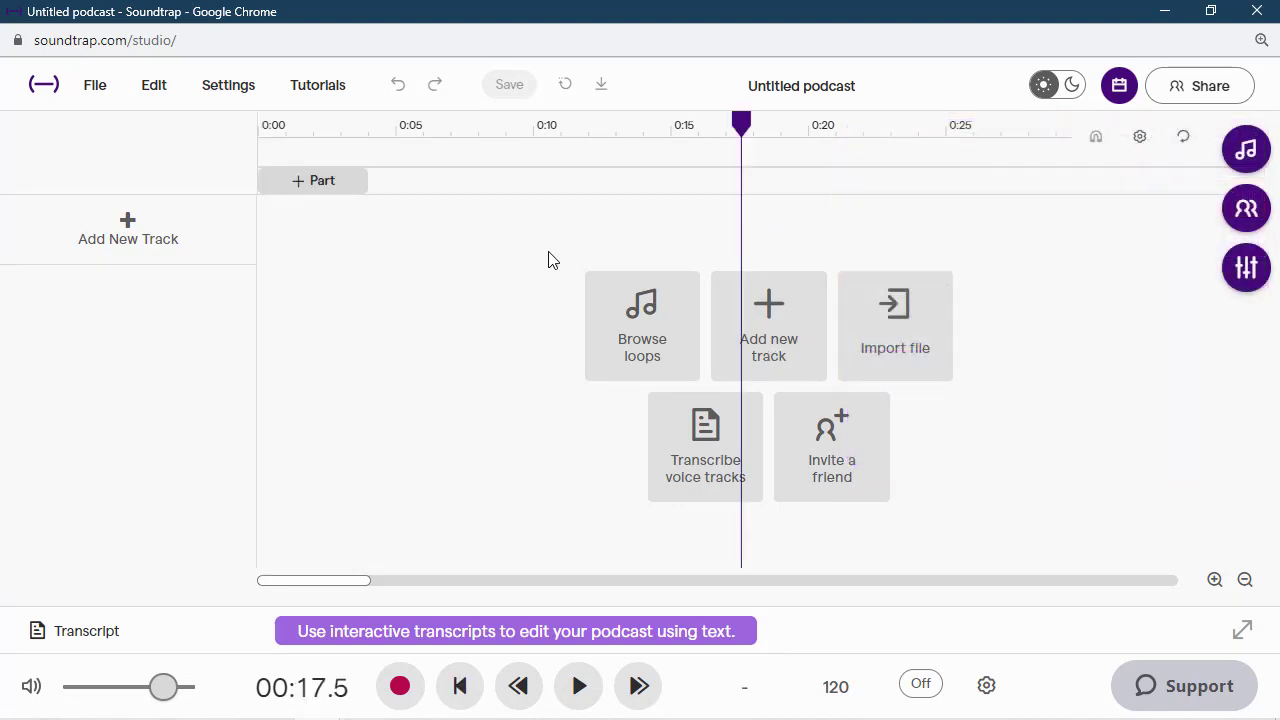
- Add a Voice & Mic track and record a short voice clip on it
click(118, 242)
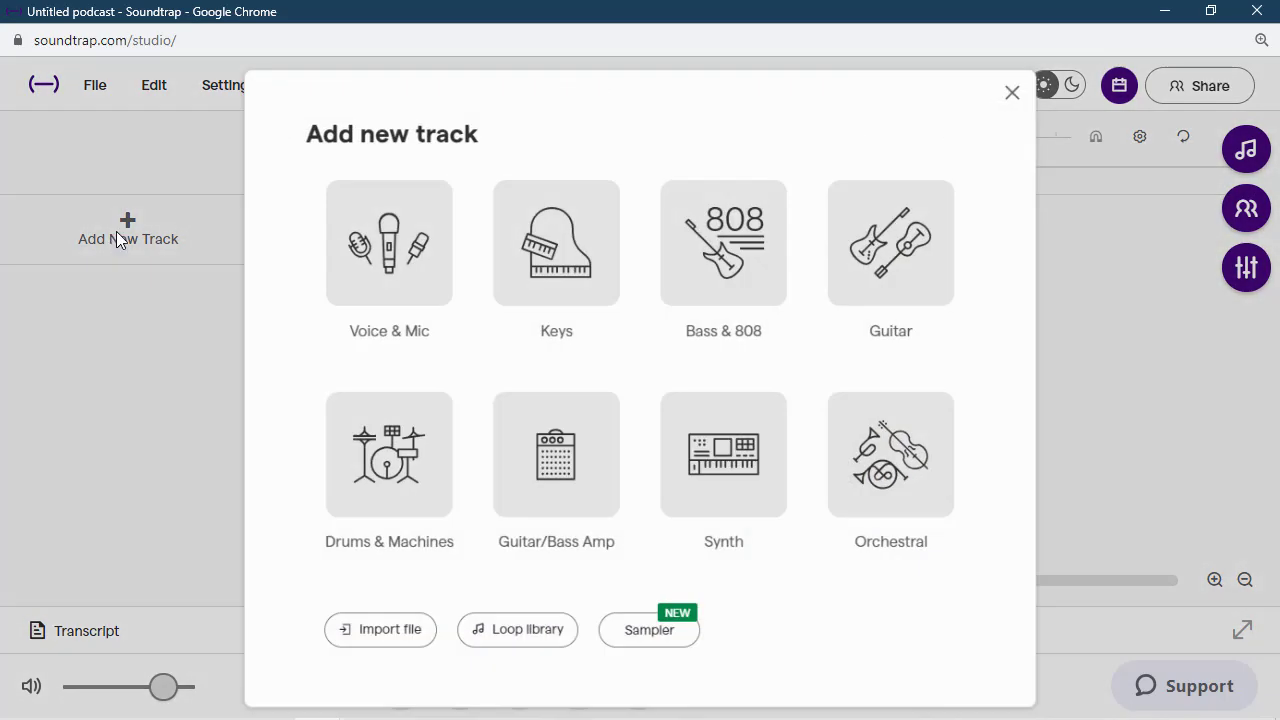
click(375, 266)
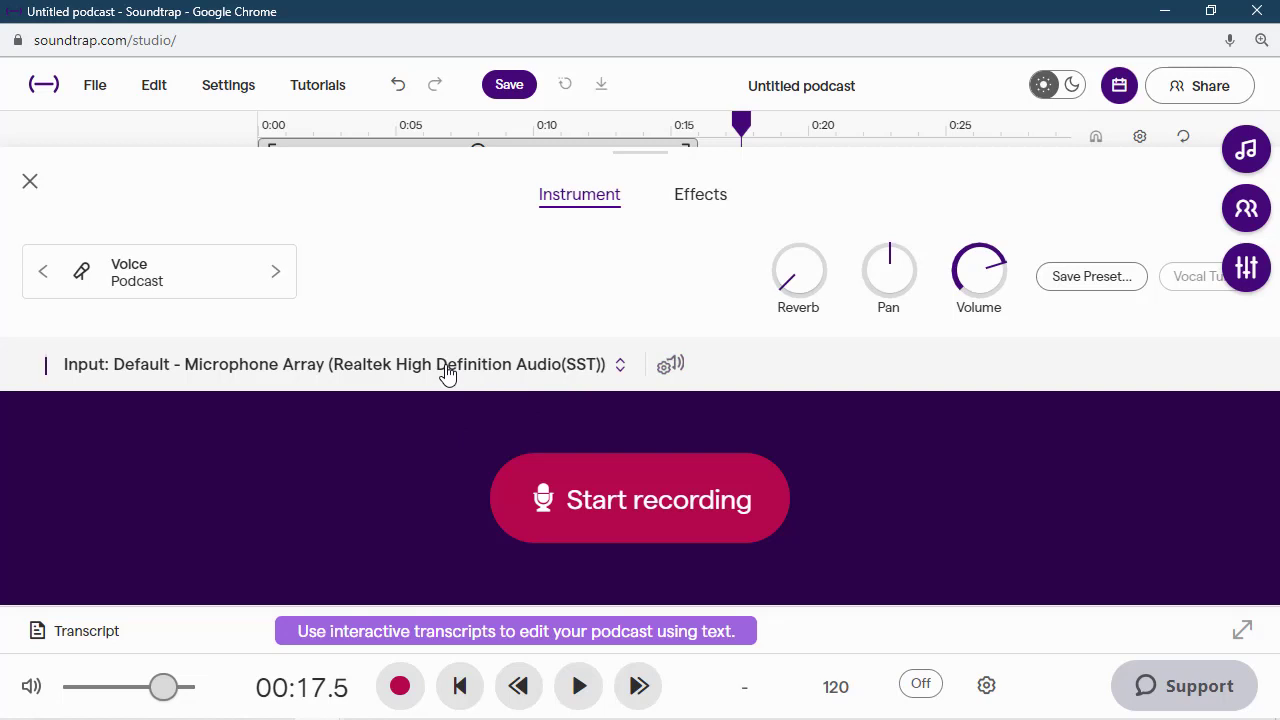
click(668, 512)
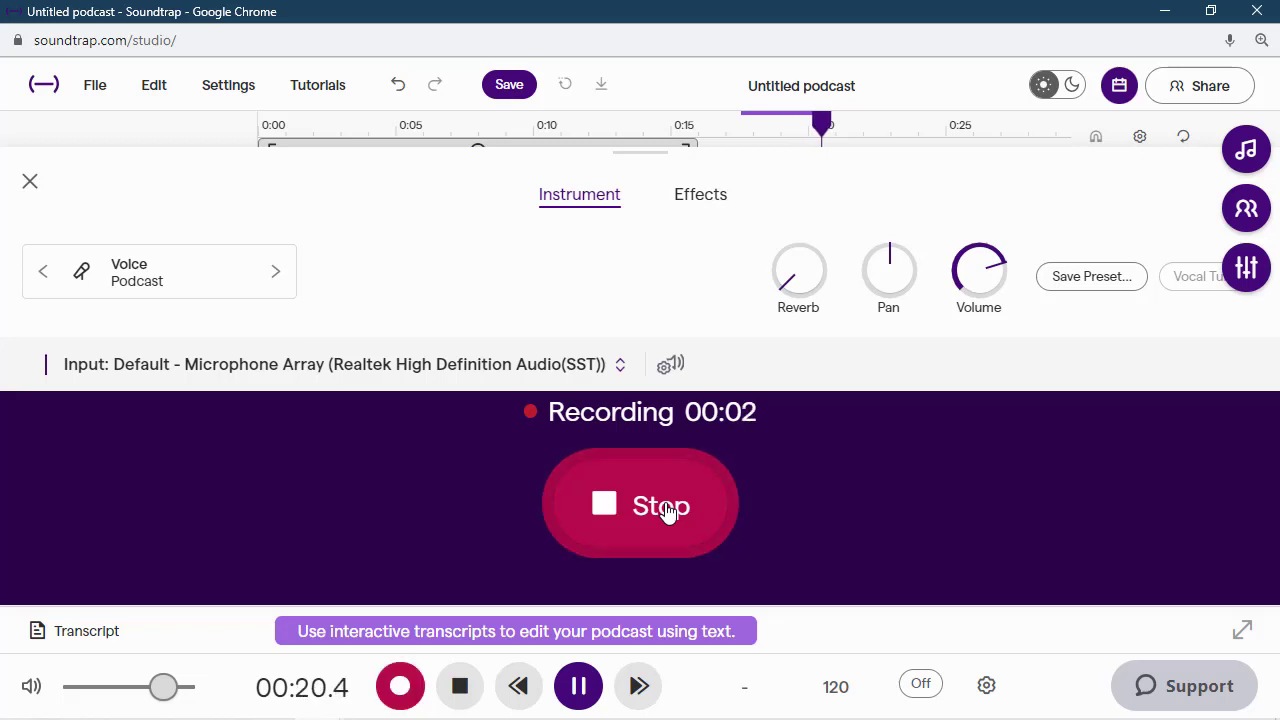
click(668, 510)
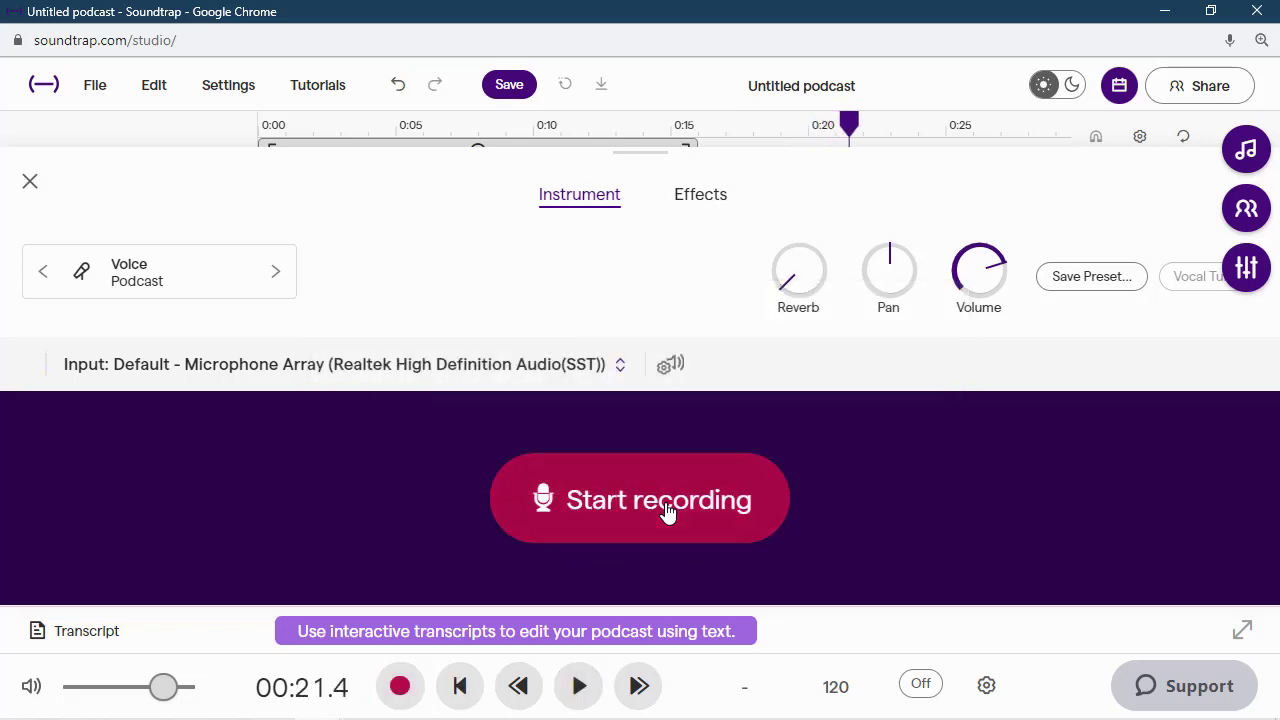
click(27, 188)
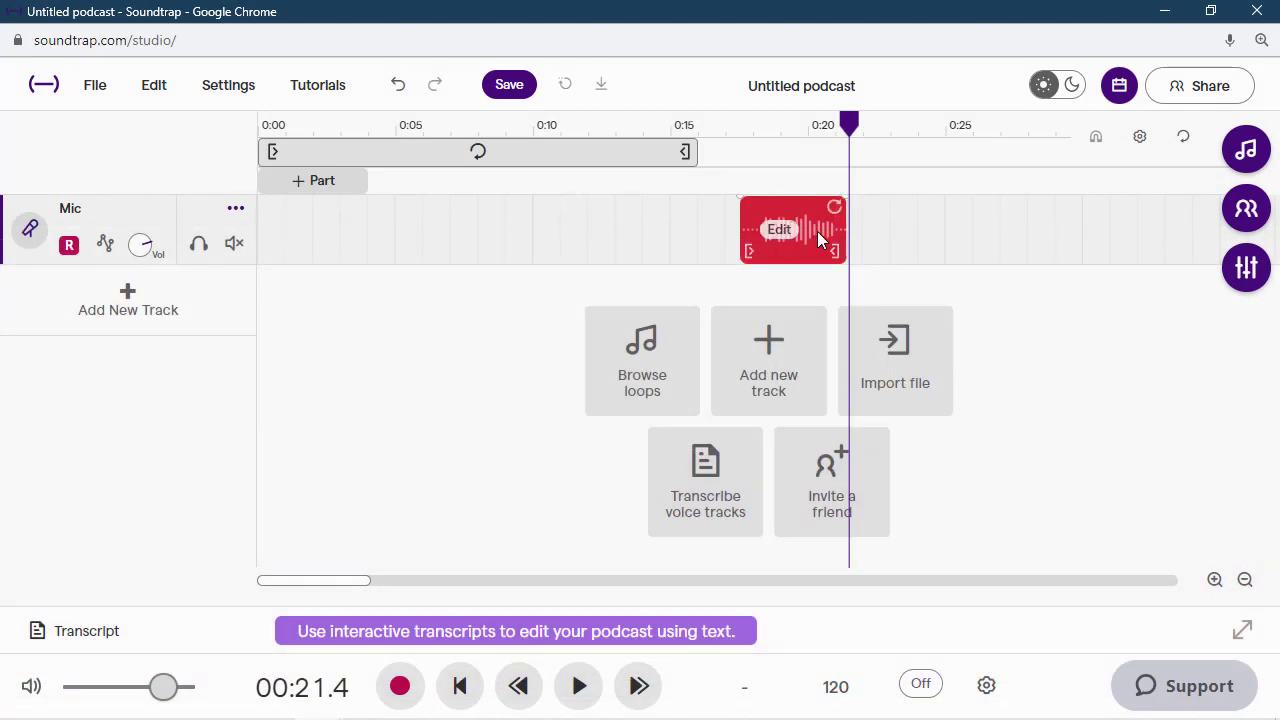
- Move the recorded clip to the start of the timeline and play it back from the beginning
drag(817, 224, 332, 245)
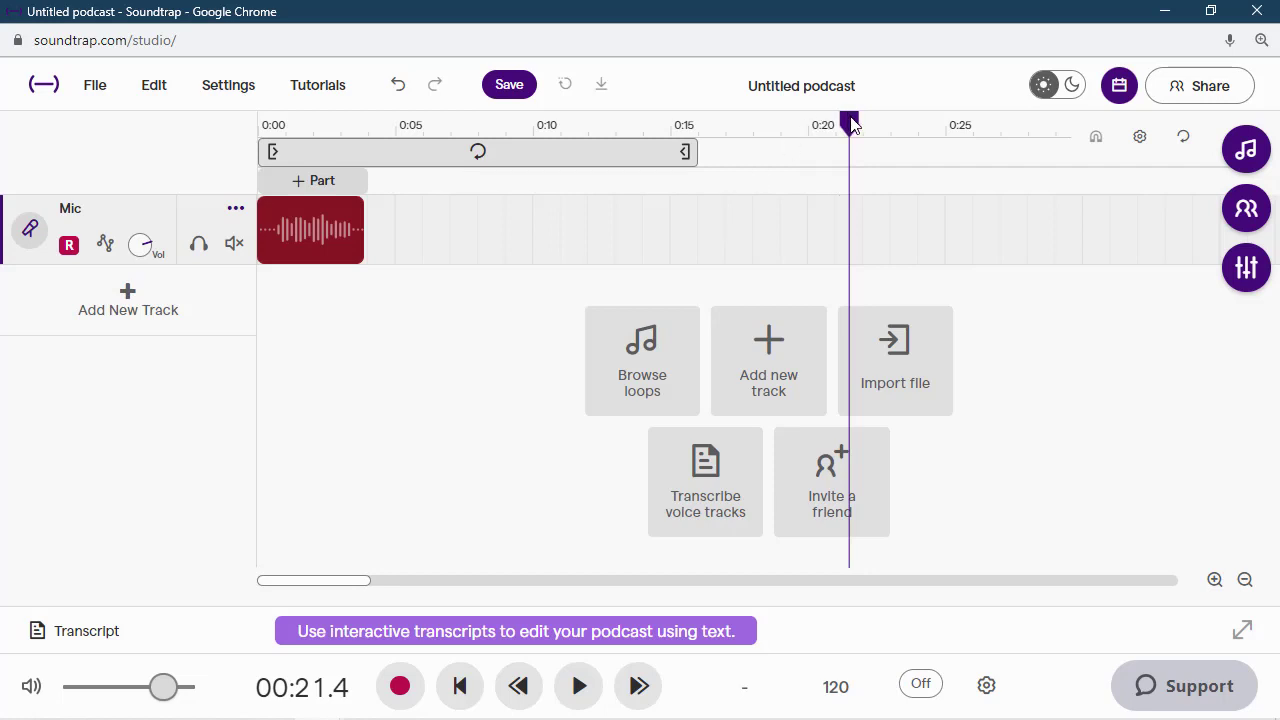
mouse_move(851, 122)
mouse_down()
mouse_move(671, 105)
mouse_move(257, 131)
mouse_up()
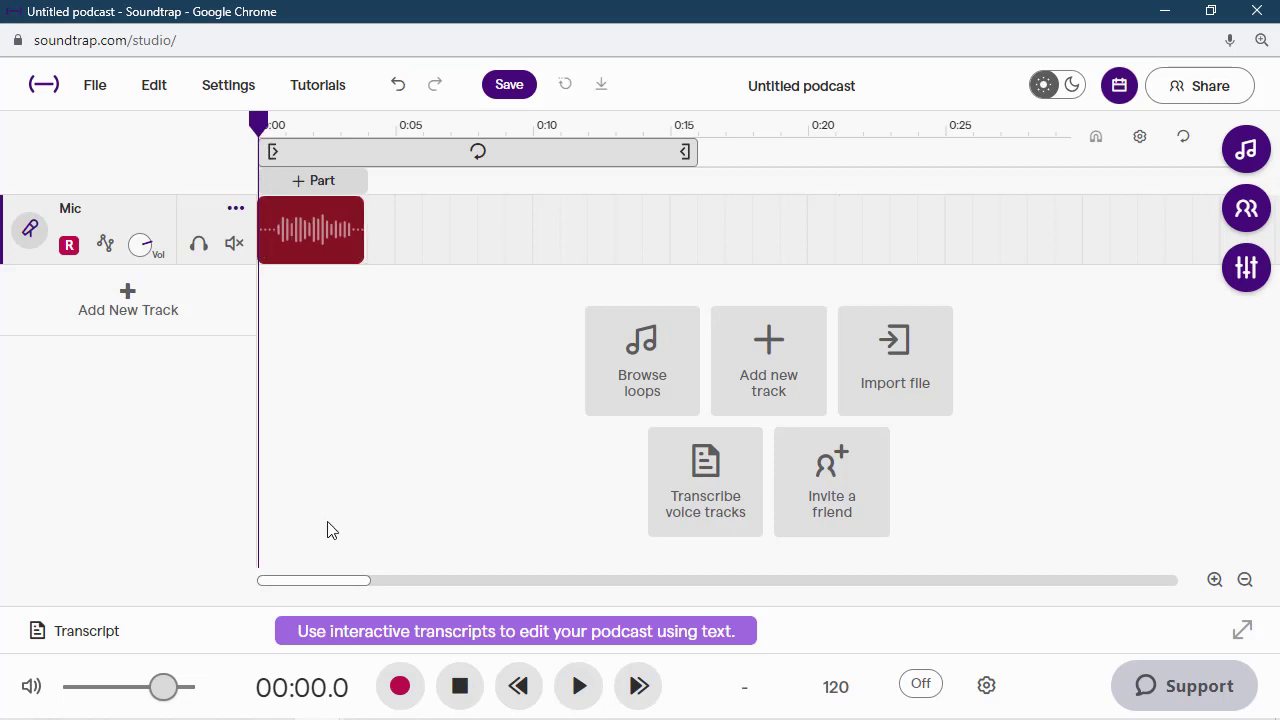
click(576, 689)
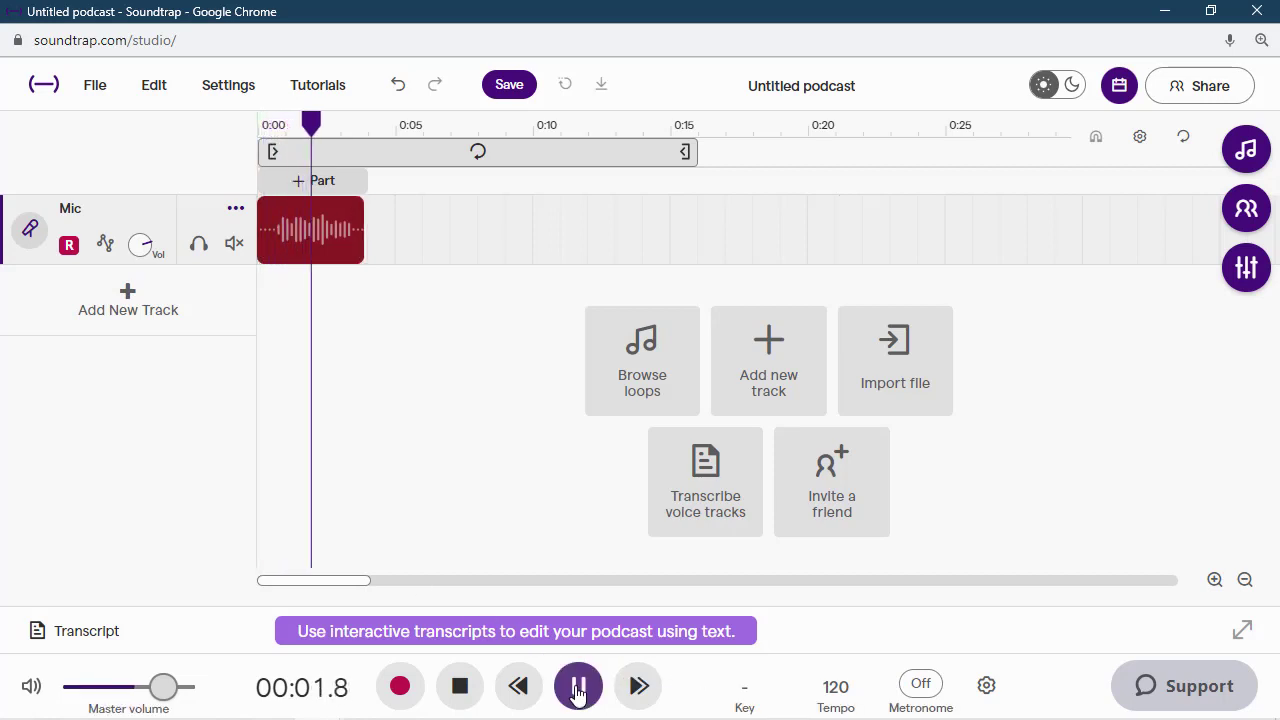
click(578, 689)
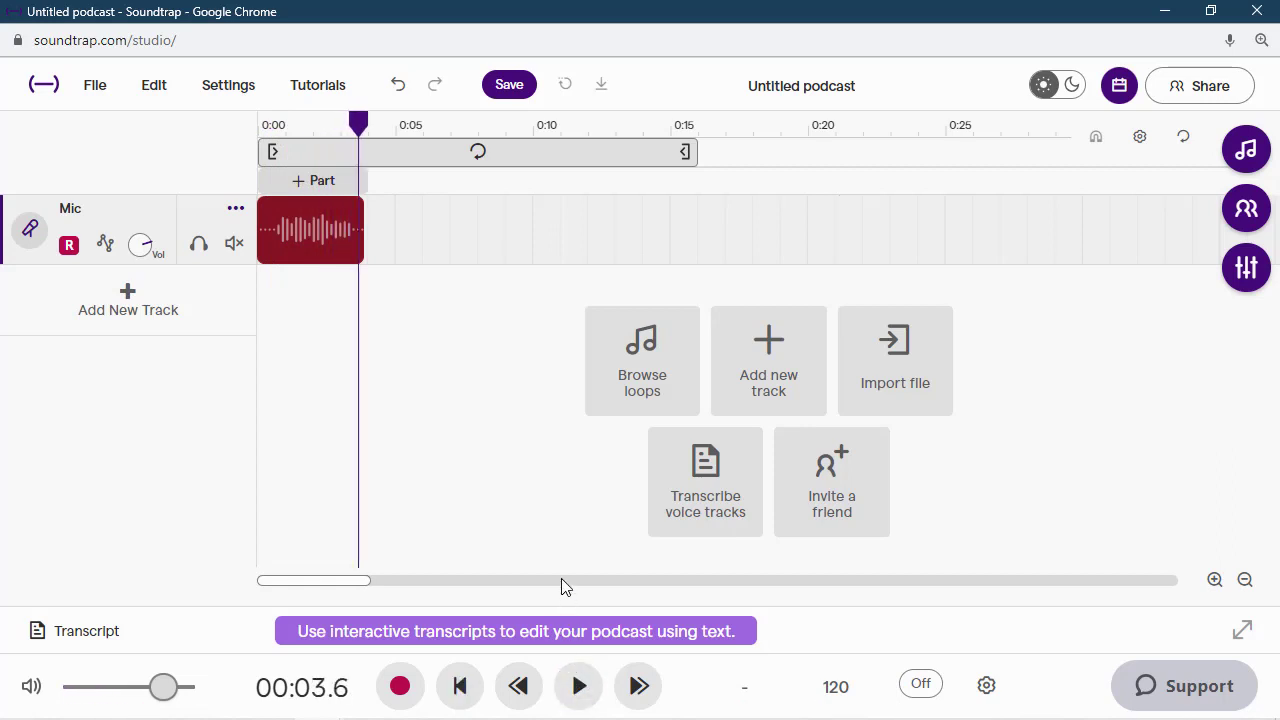
- Save the project and rename it Title Screen Road Trip
click(509, 86)
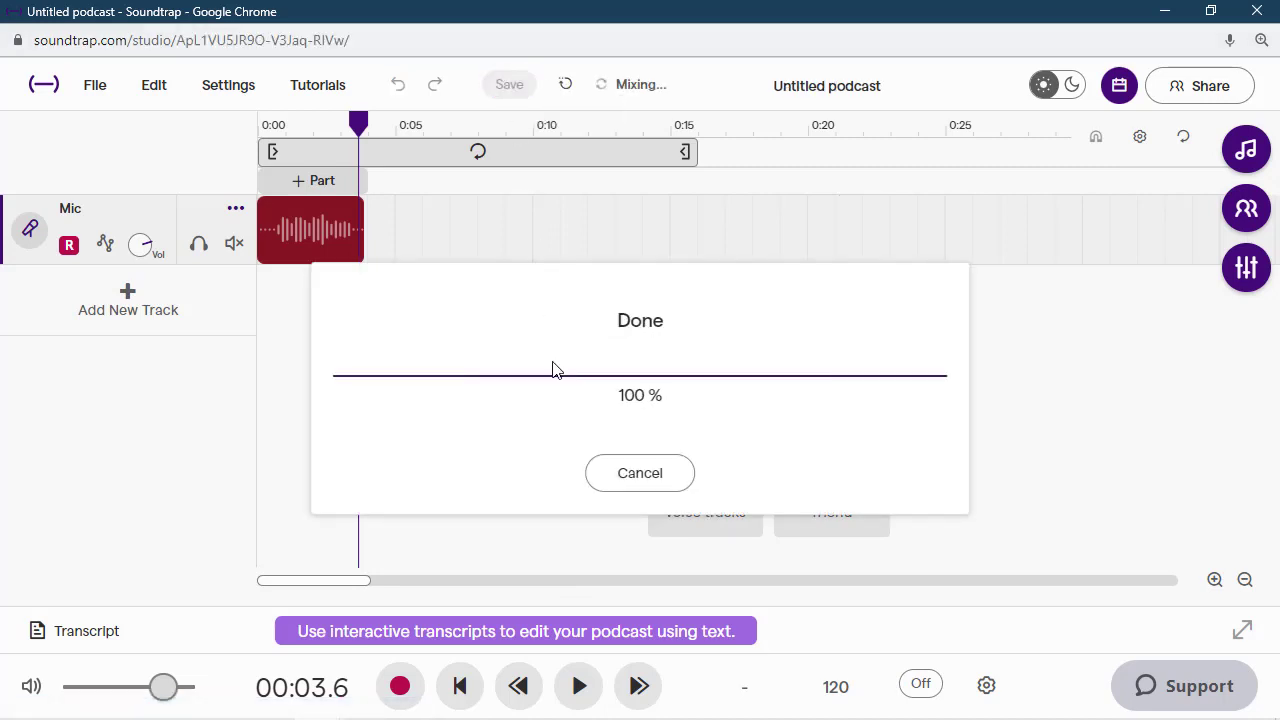
click(823, 88)
key(BackSpace)
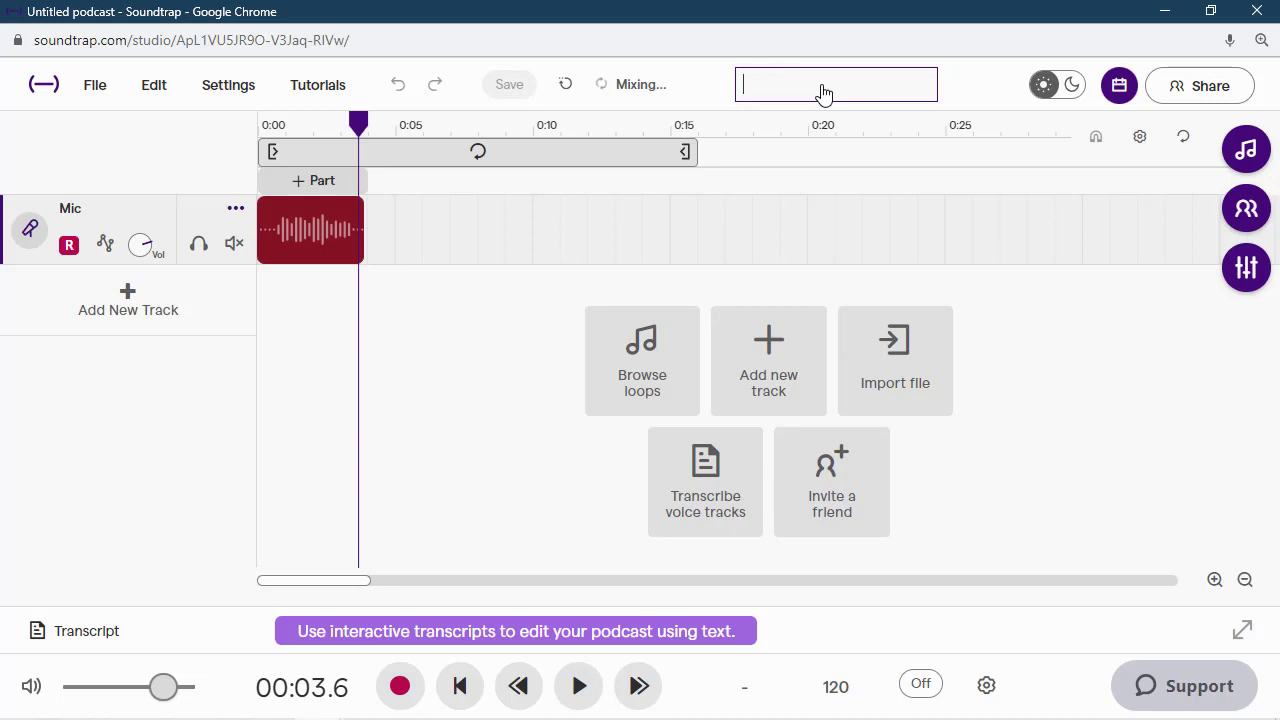
text(Title So)
text(reen Road Trip)
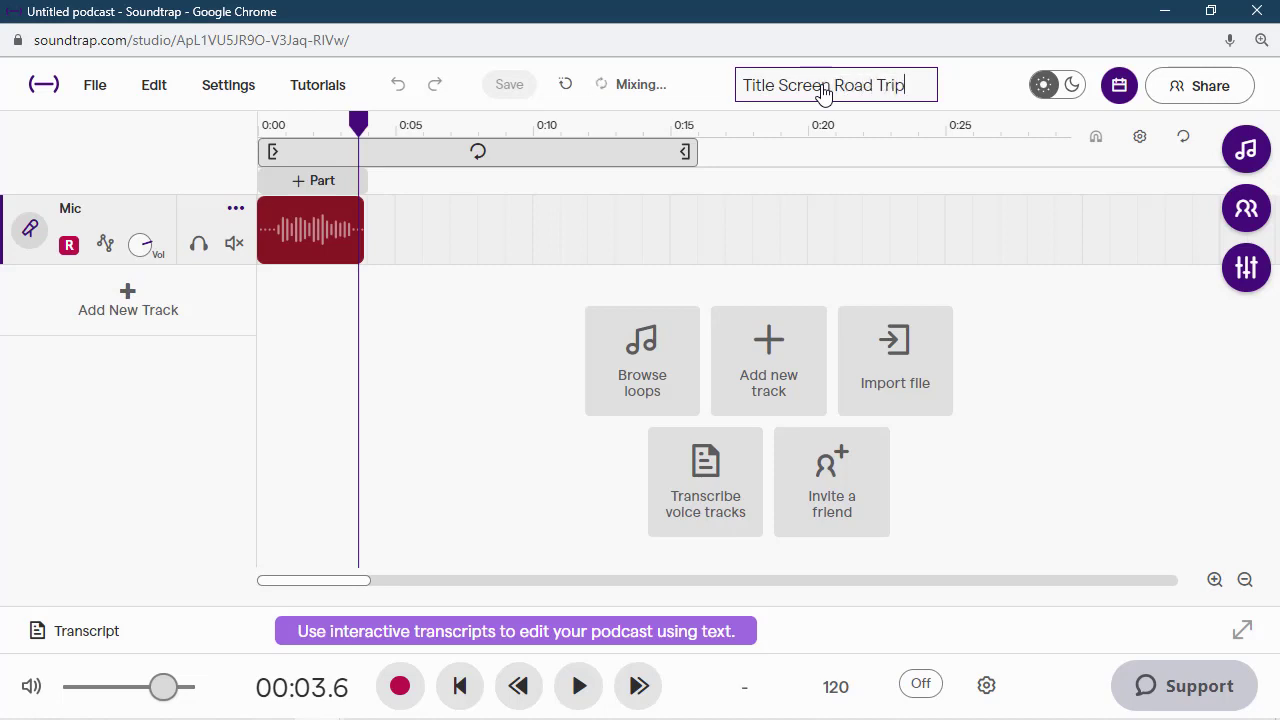
key(Return)
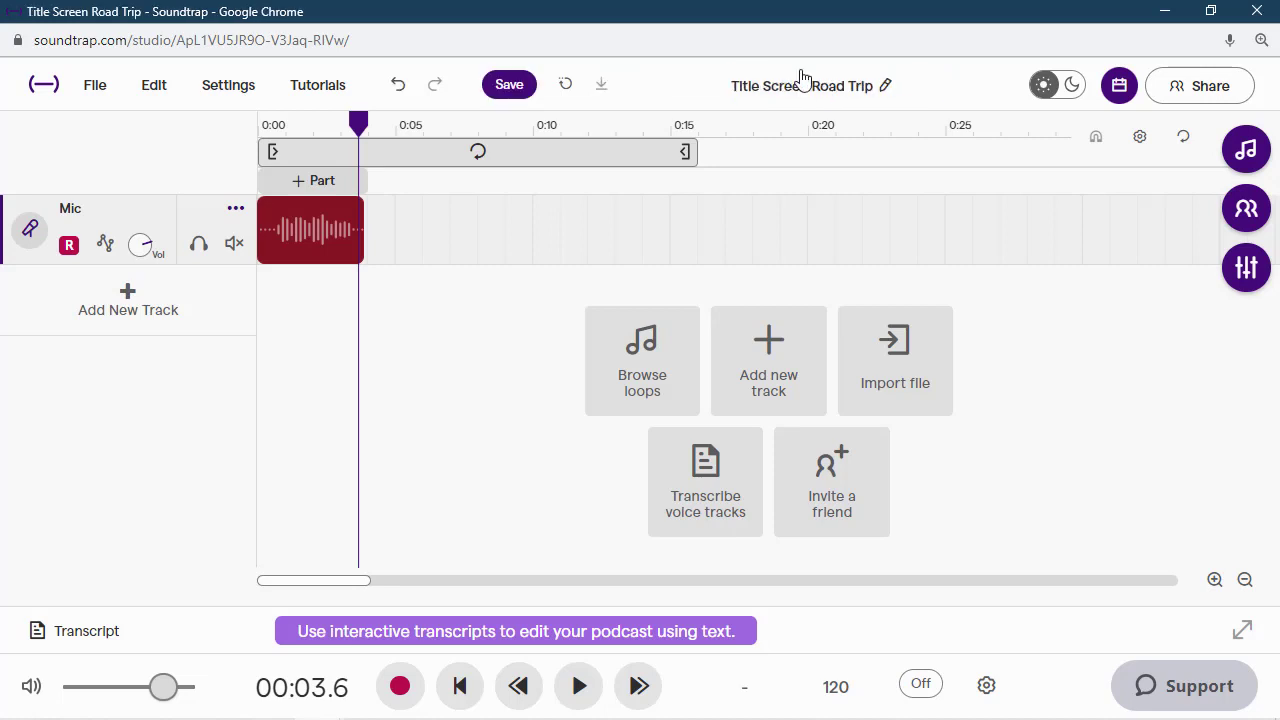
click(506, 90)
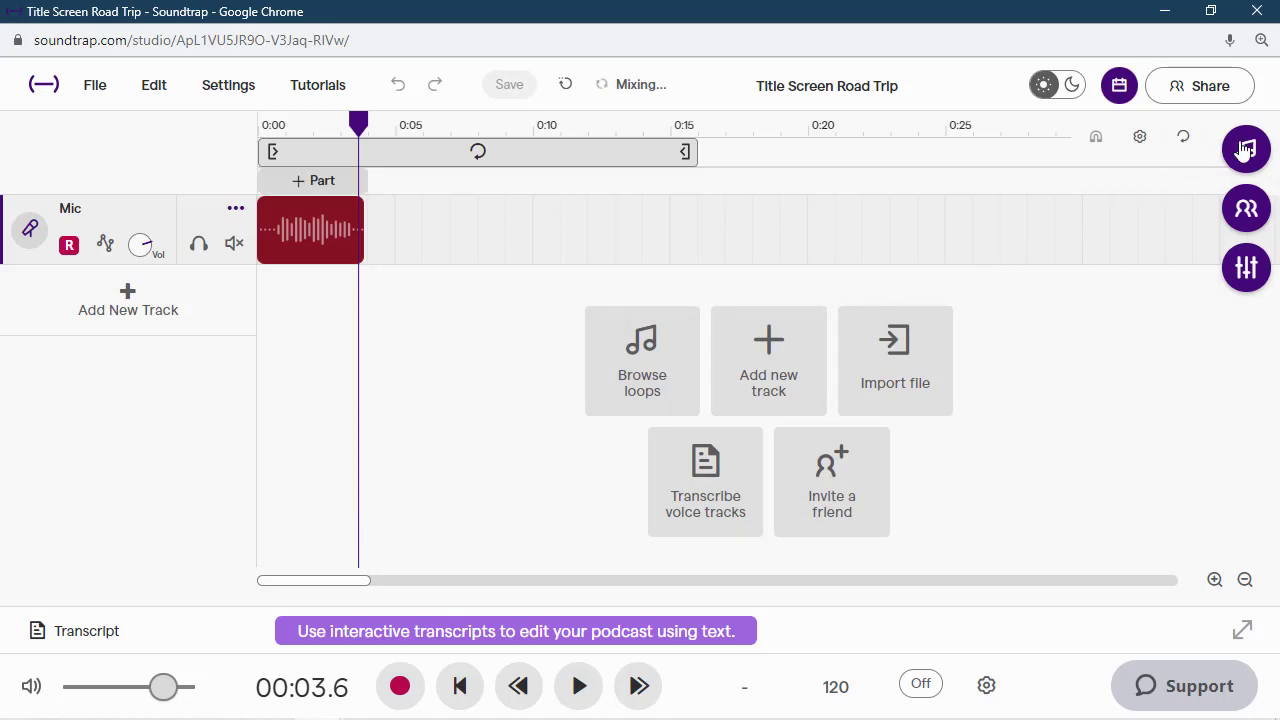
- Open the loops and one-shots browser and clear its keyword search
click(1245, 149)
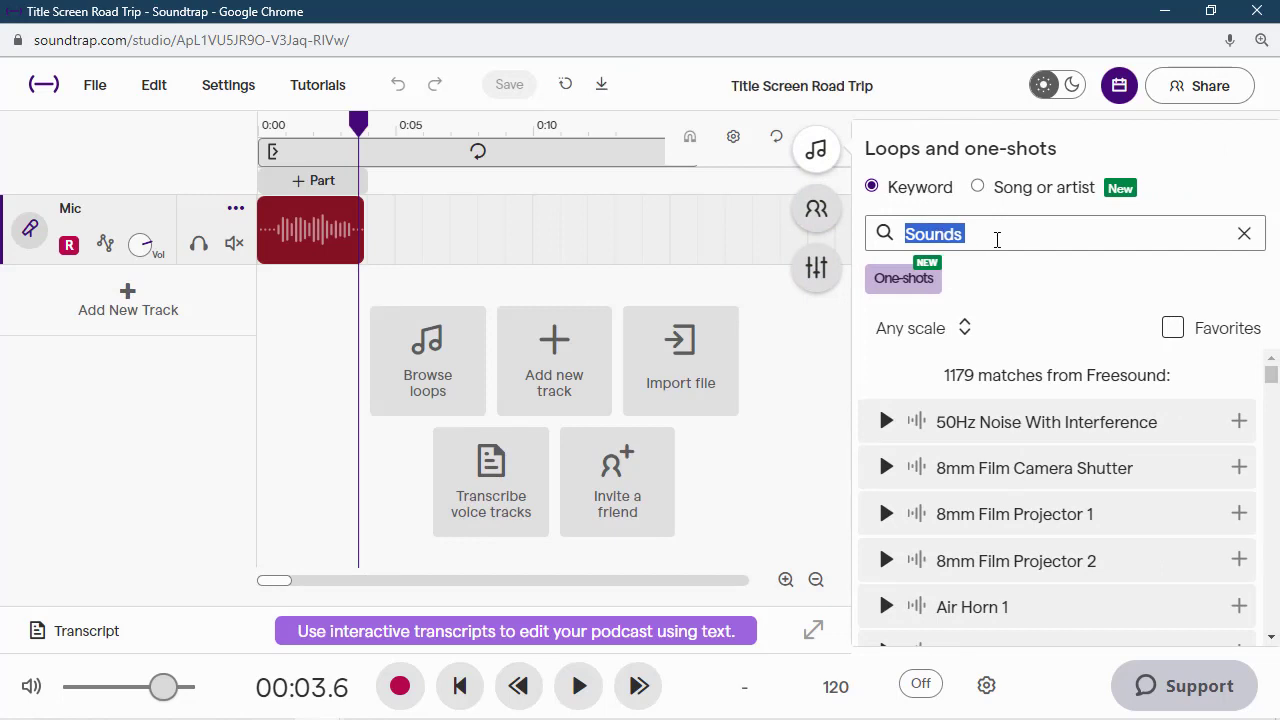
click(1244, 233)
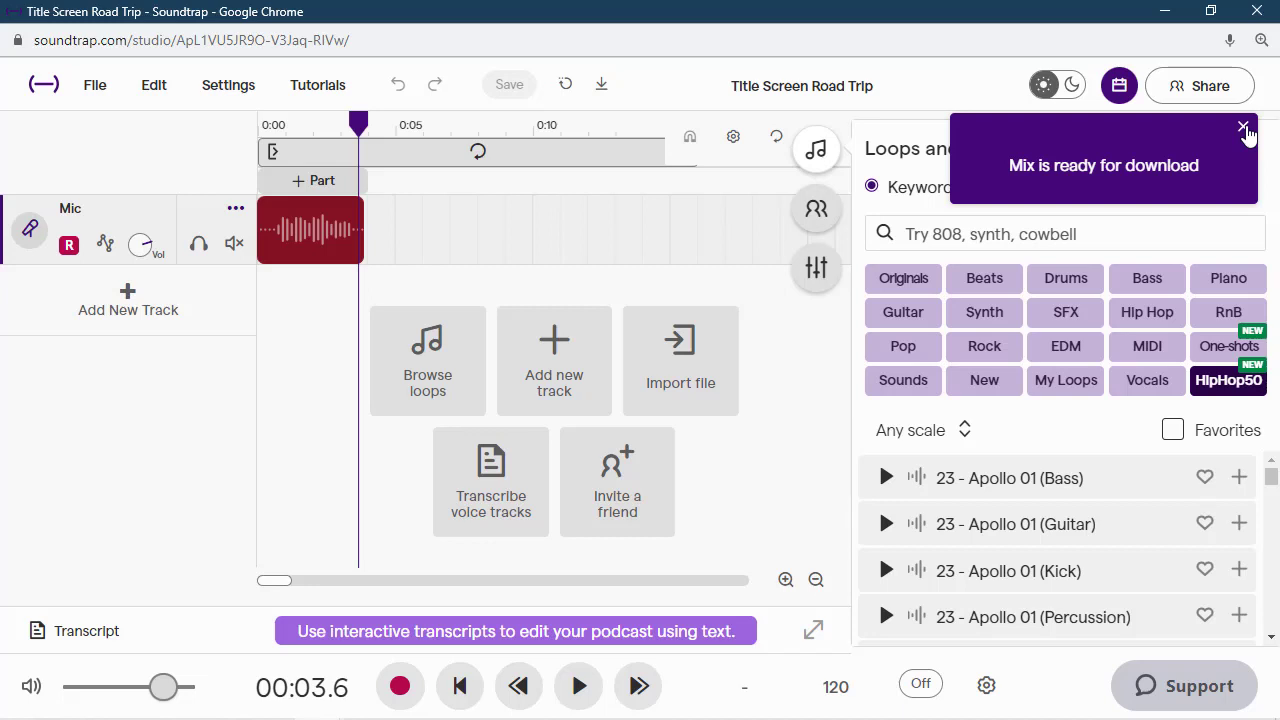
click(1244, 128)
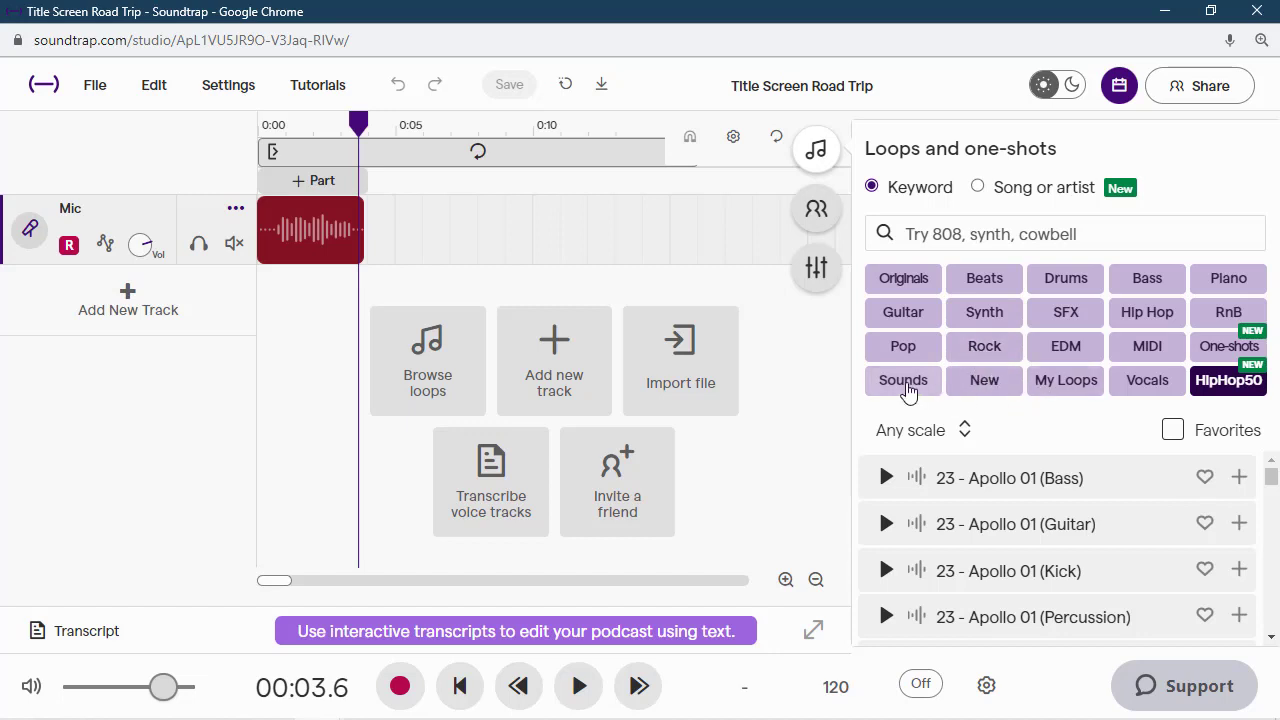
click(903, 384)
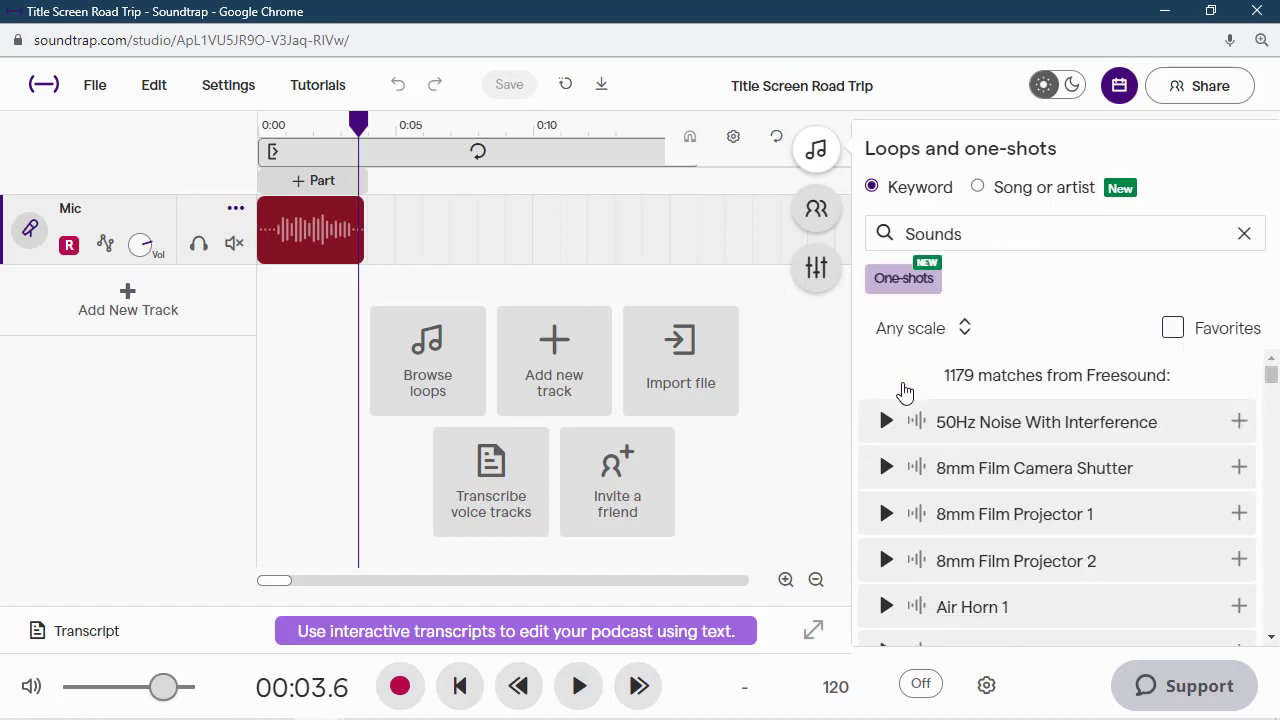
click(997, 234)
key(BackSpace)
key(BackSpace)
key(BackSpace)
key(BackSpace)
key(BackSpace)
key(BackSpace)
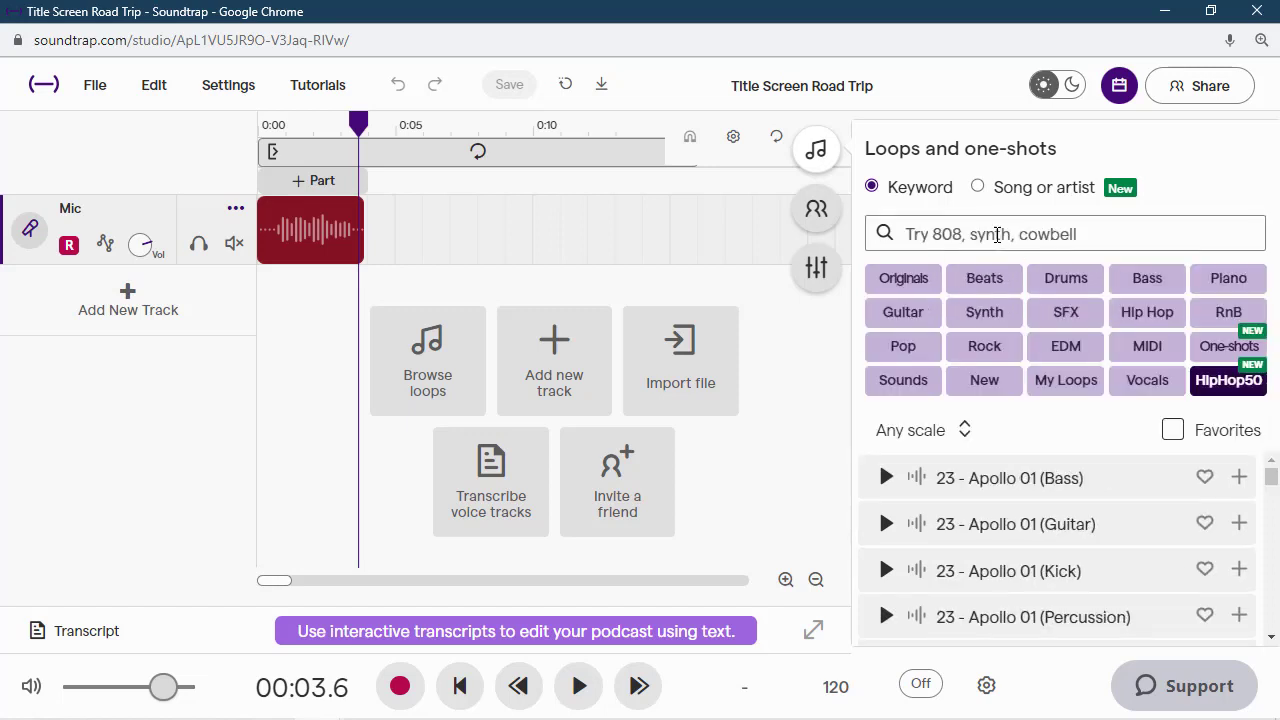
- Search the loop library for car, filter by the Sounds category, and browse the results
text(car)
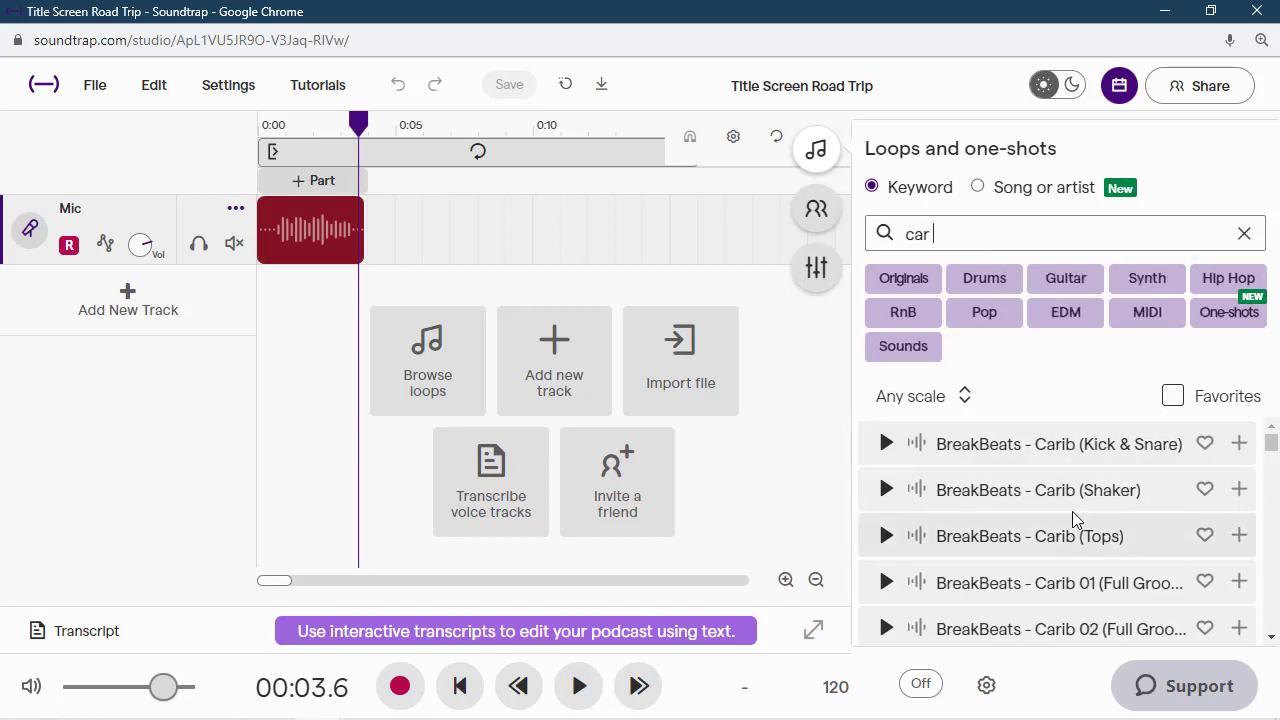
scroll(1078, 500, down, 1)
scroll(1060, 502, down, 1)
scroll(1051, 543, down, 7)
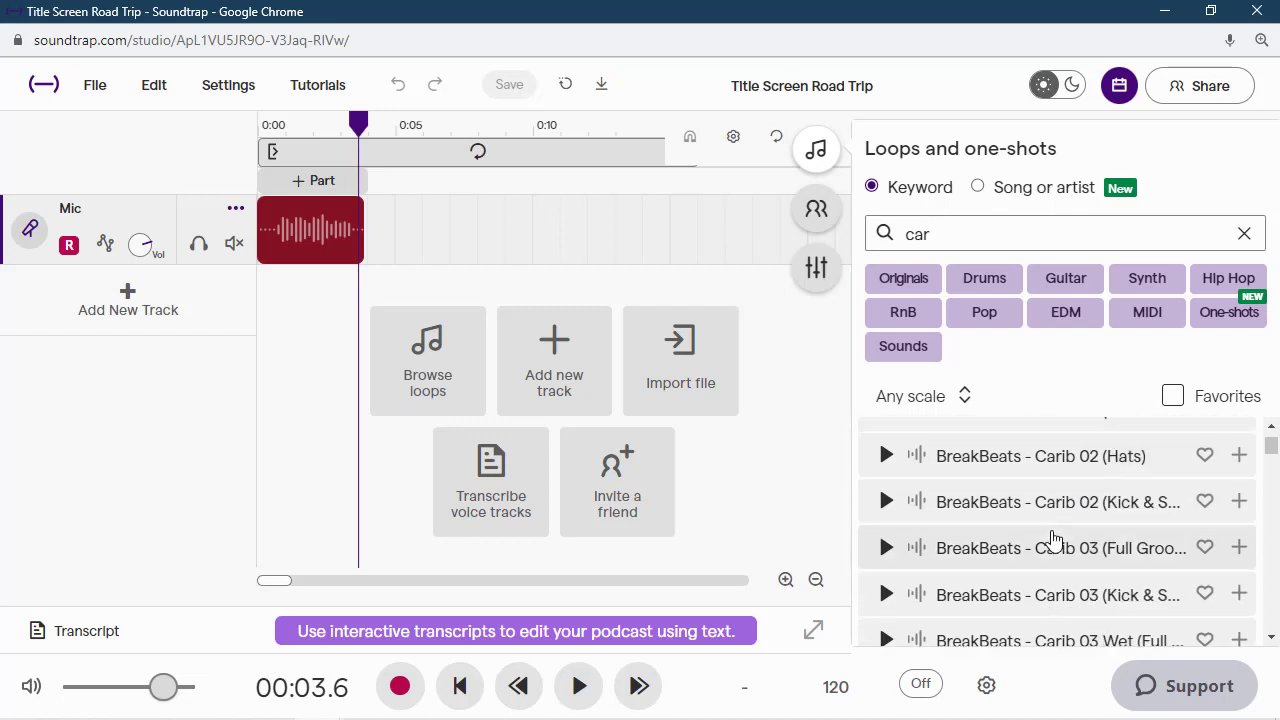
scroll(1053, 538, down, 5)
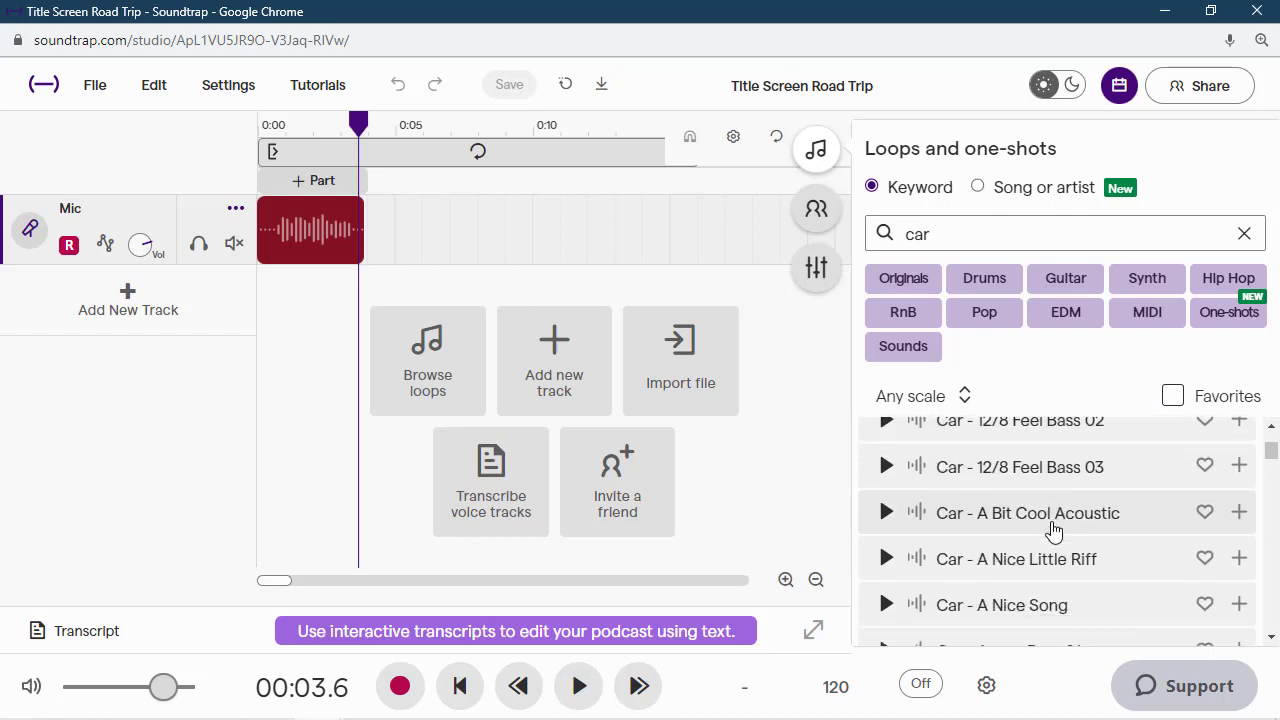
scroll(1053, 528, down, 5)
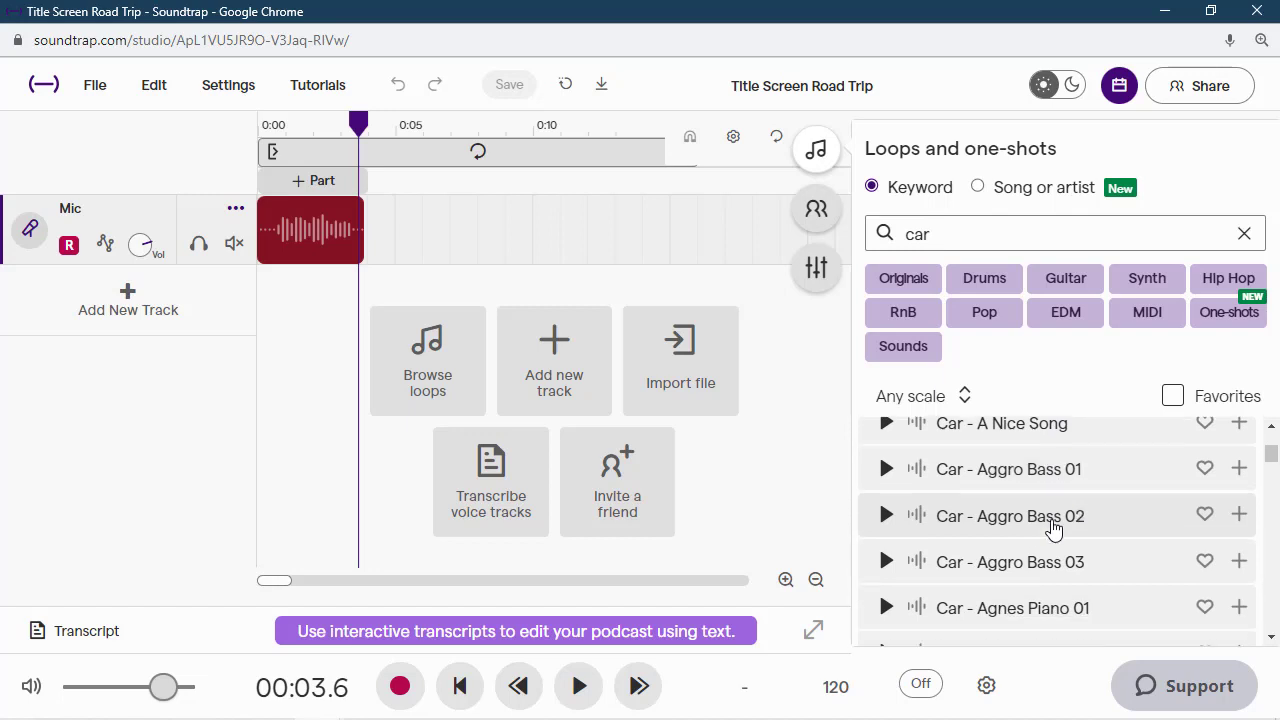
scroll(1053, 528, down, 2)
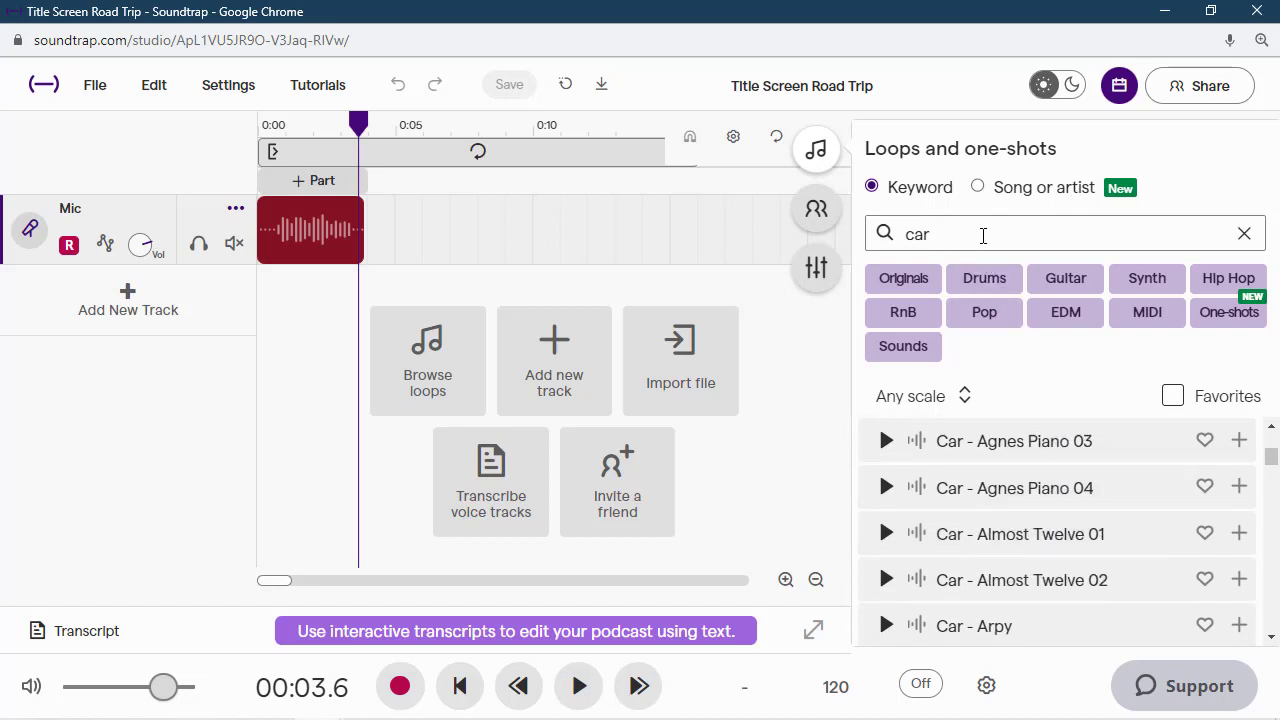
click(906, 349)
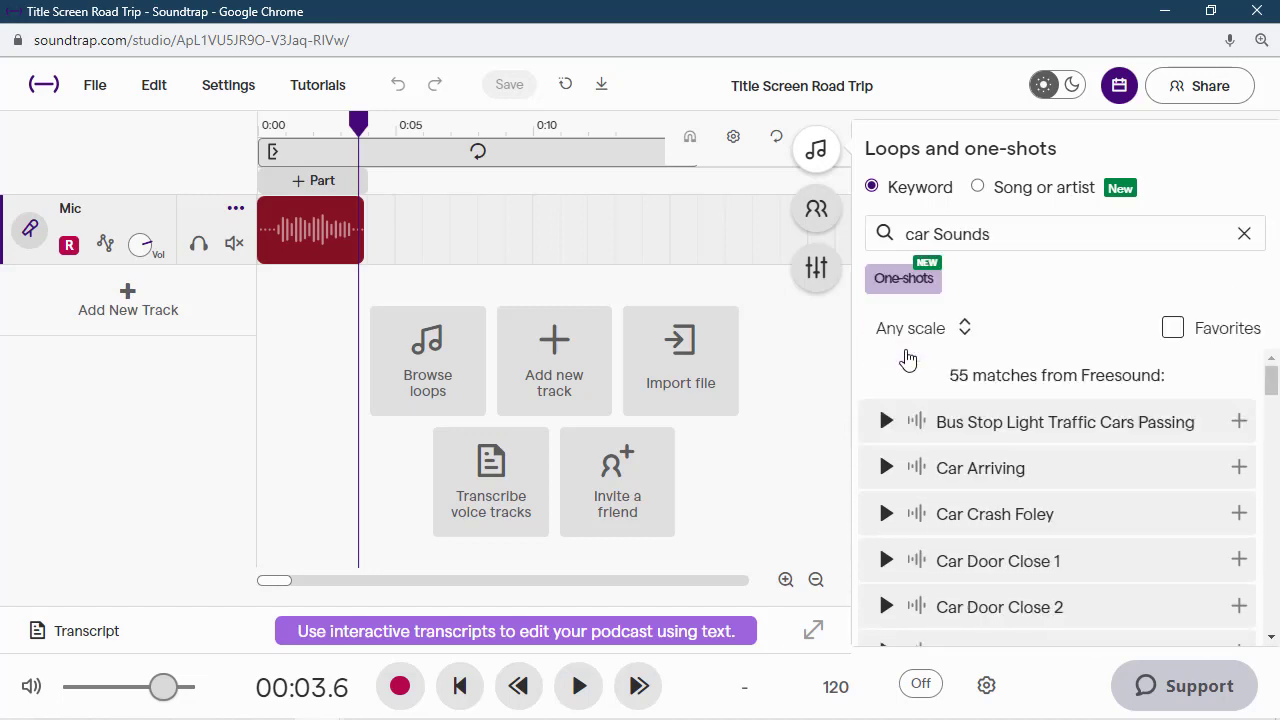
scroll(1014, 516, down, 3)
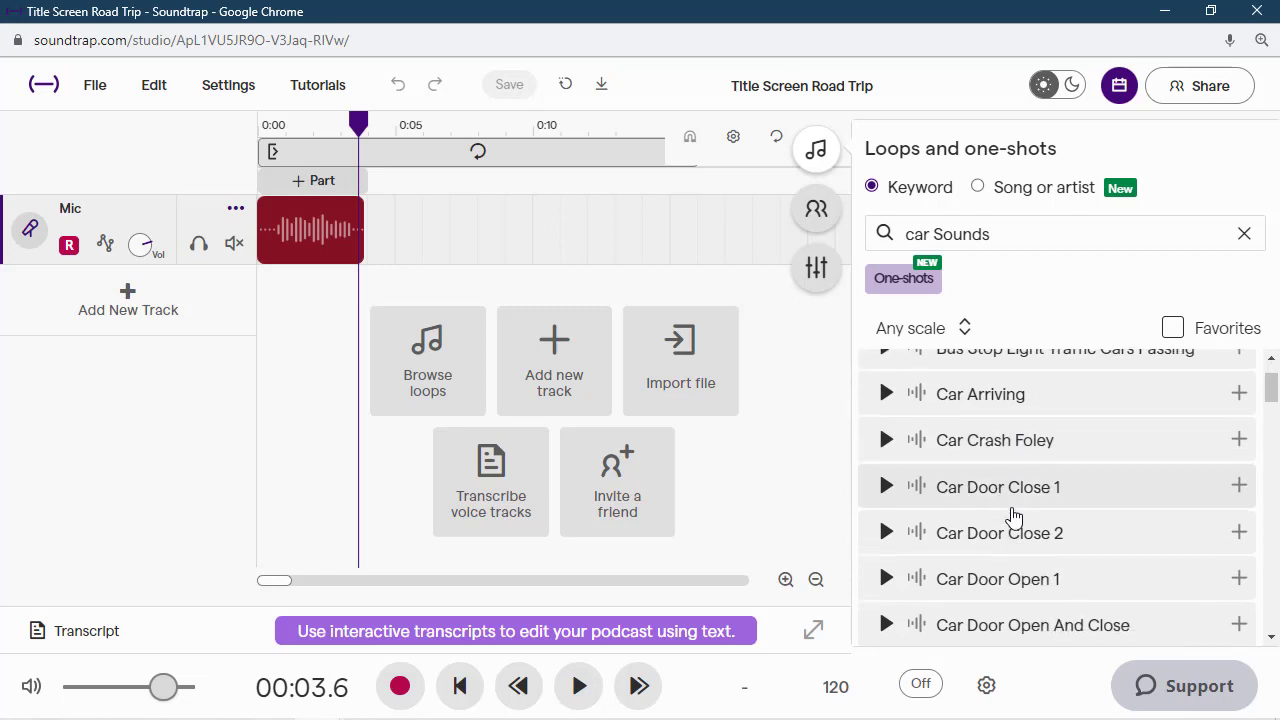
- Scroll through the car sound results and preview the Car Horn 3 sound effect
scroll(1014, 516, down, 6)
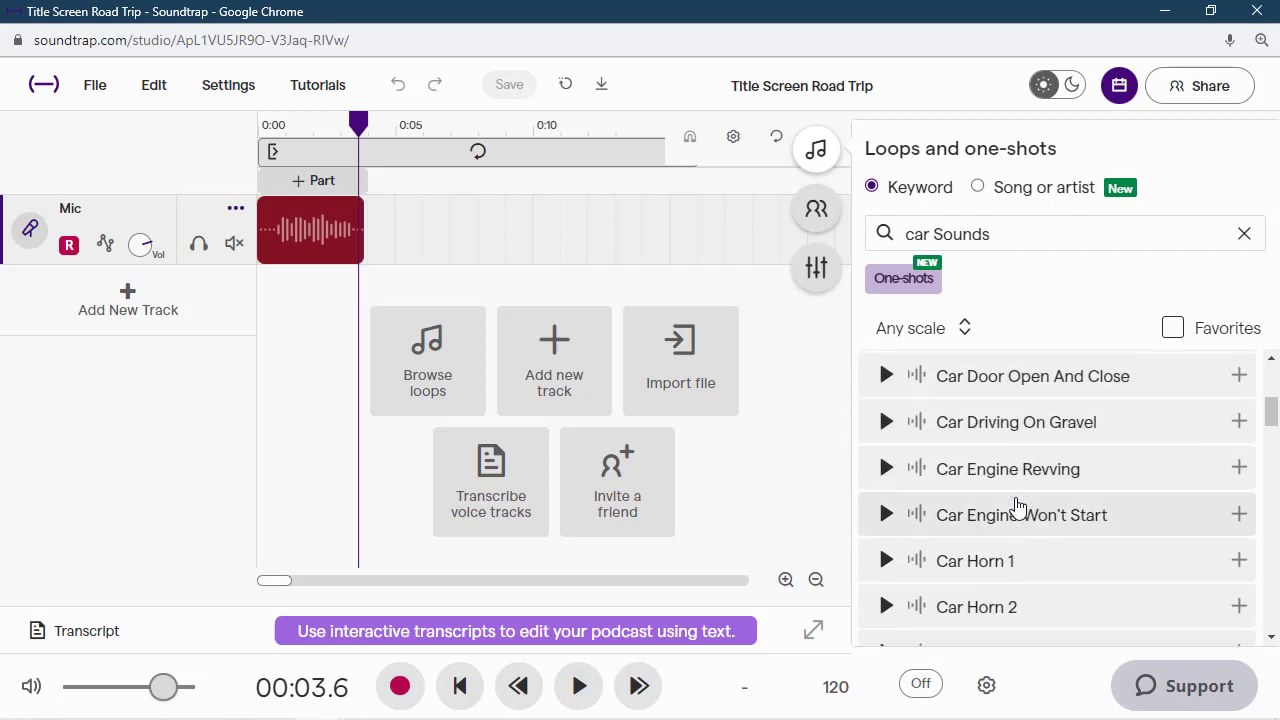
scroll(1017, 509, down, 1)
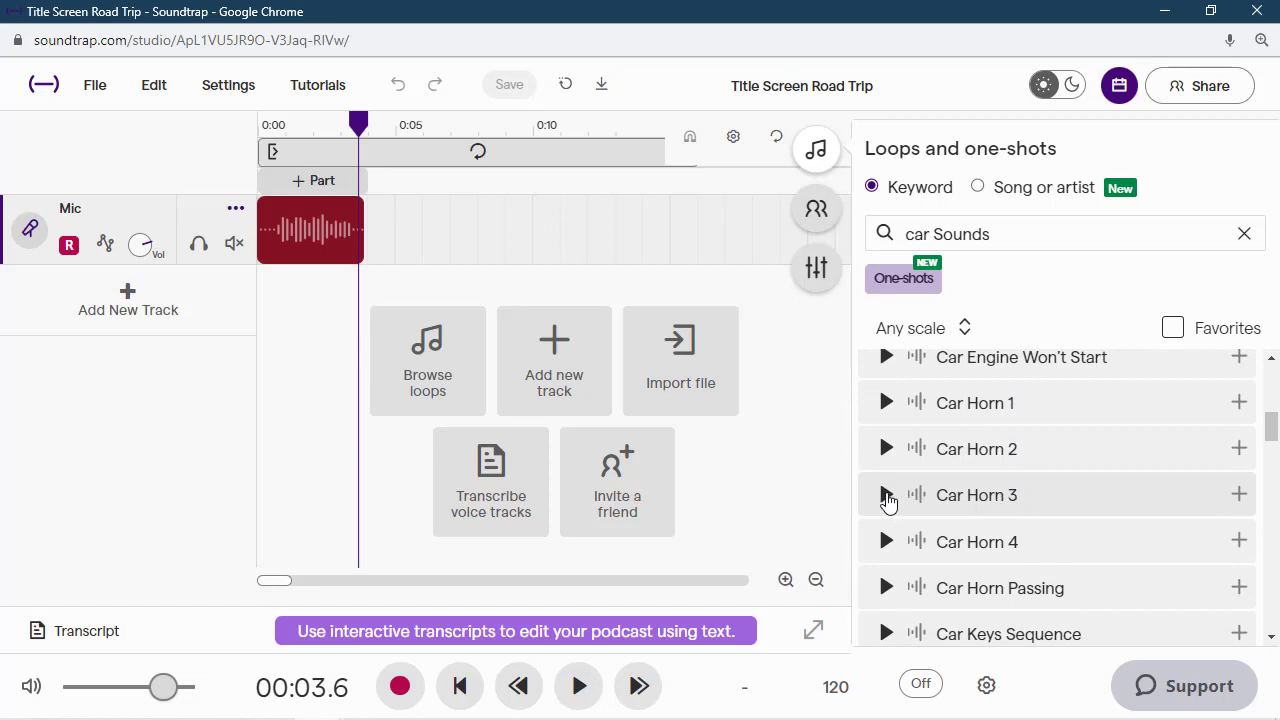
click(886, 497)
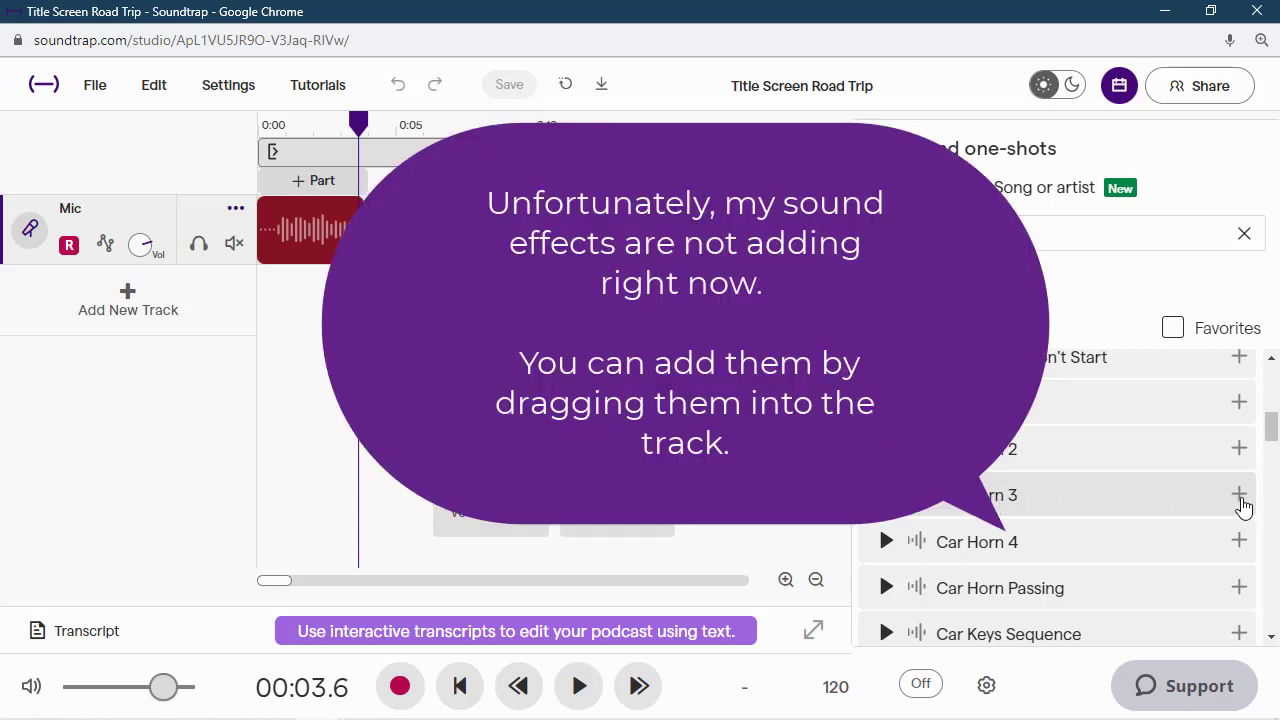
- Try to add the Car Horn 3 sound effect to the project
click(1241, 500)
click(1099, 538)
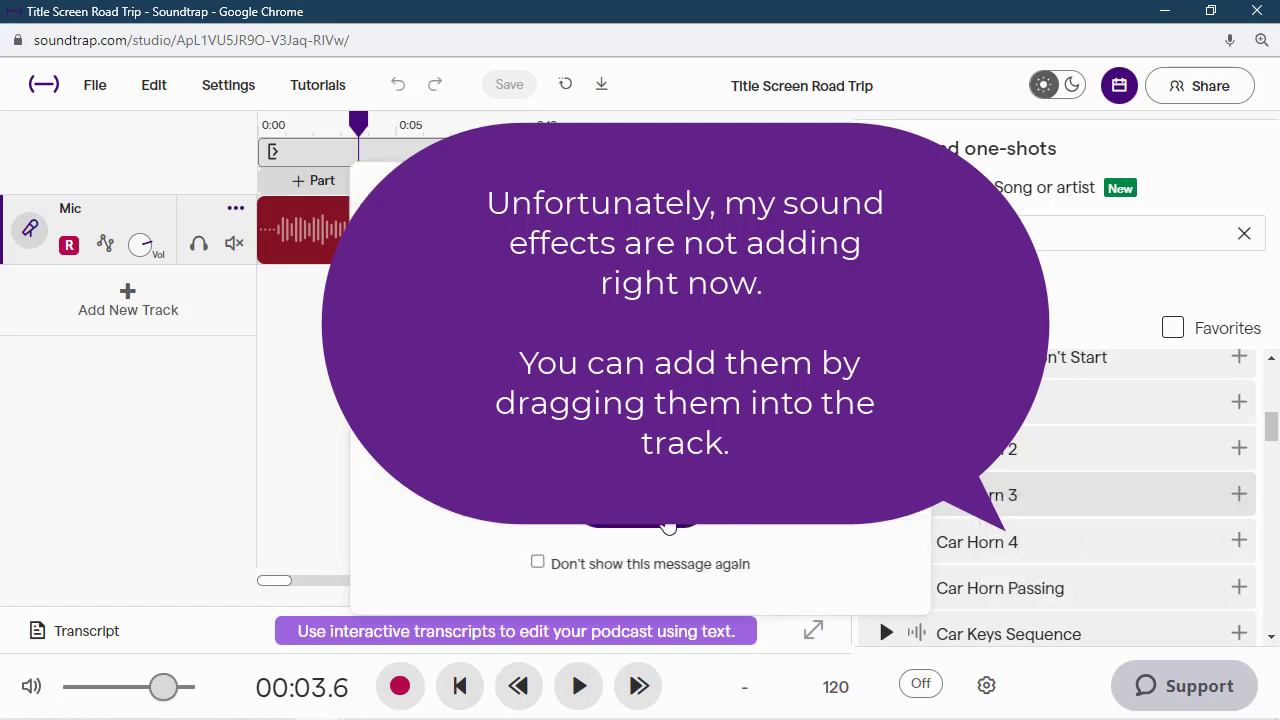
click(668, 527)
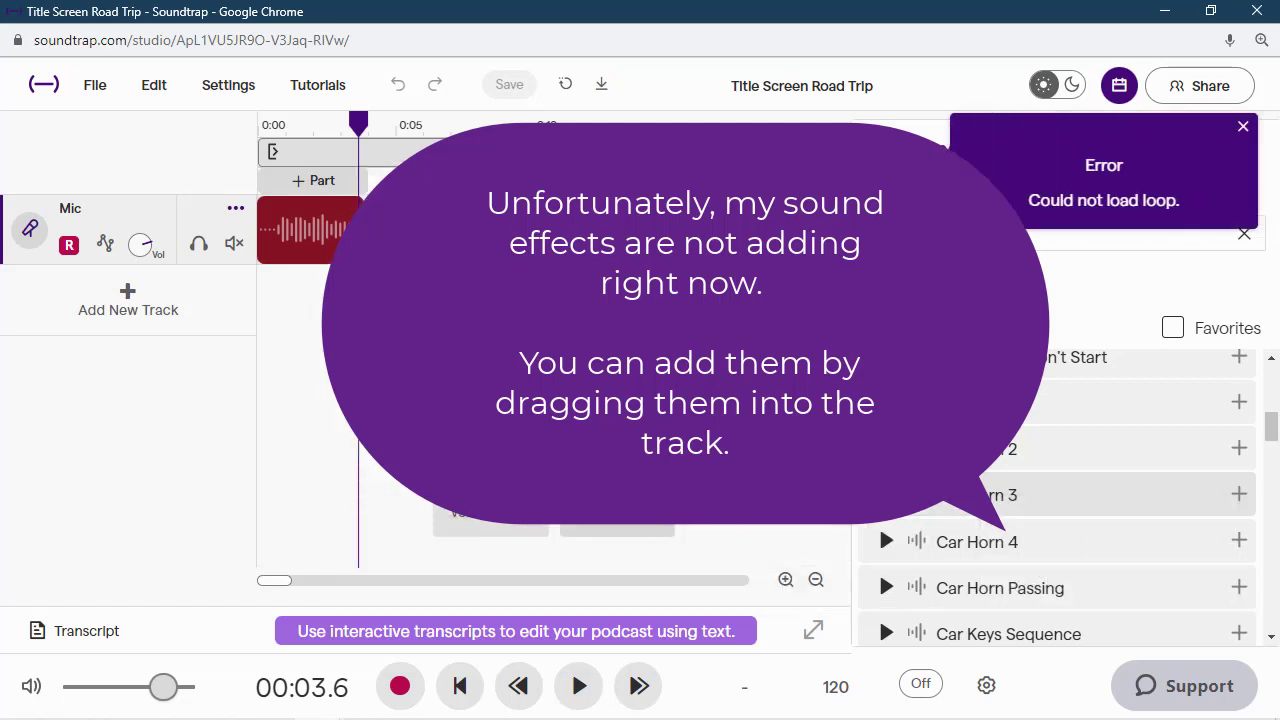
click(1244, 128)
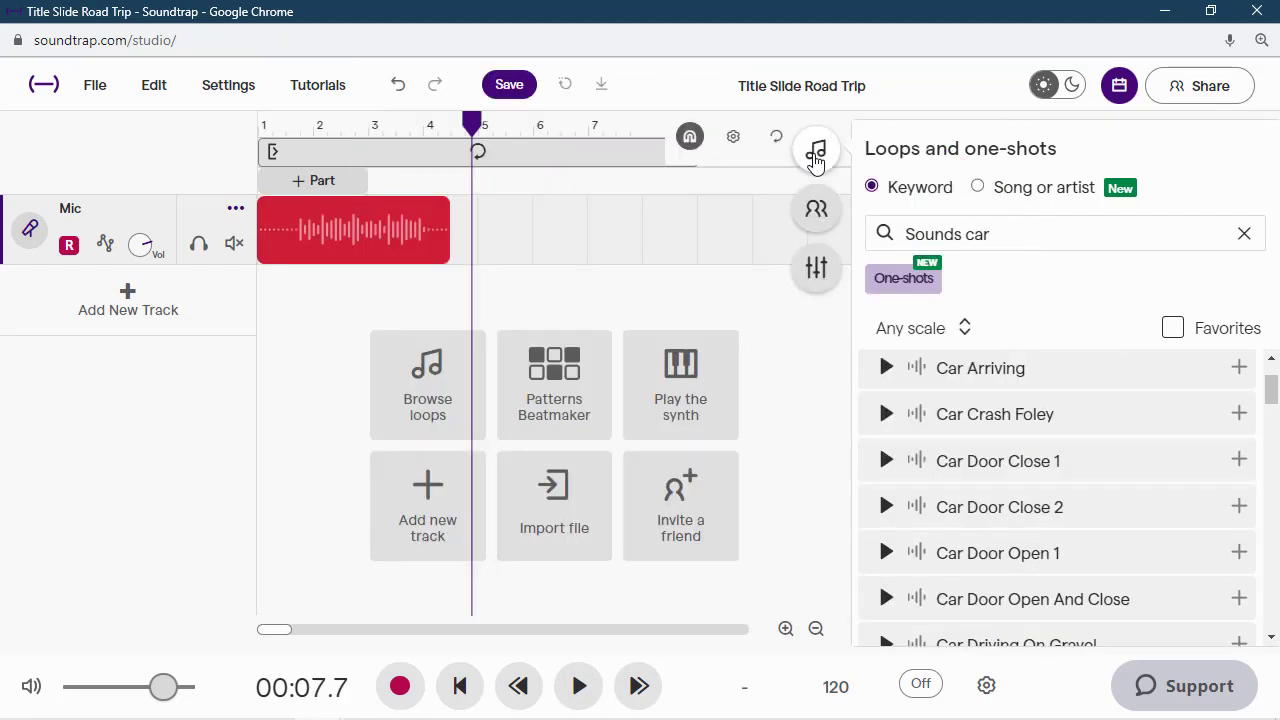
- Close the loops and one-shots browser and save the project
click(817, 152)
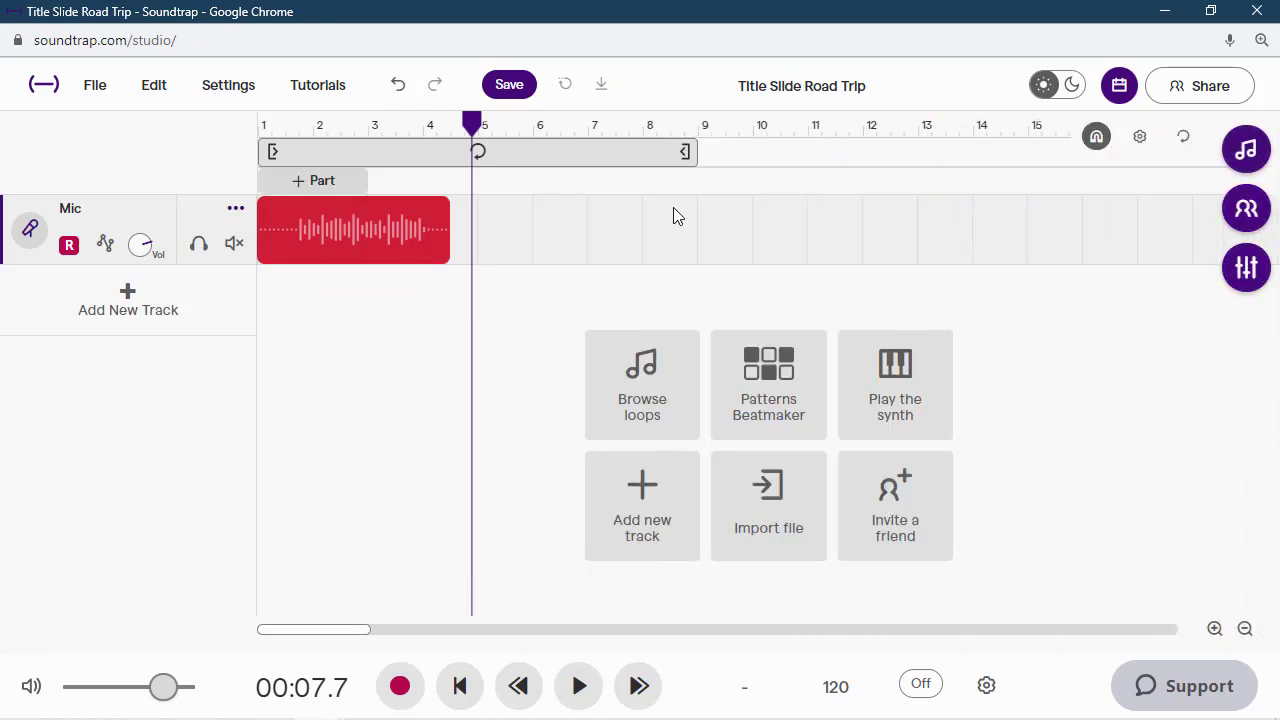
click(510, 86)
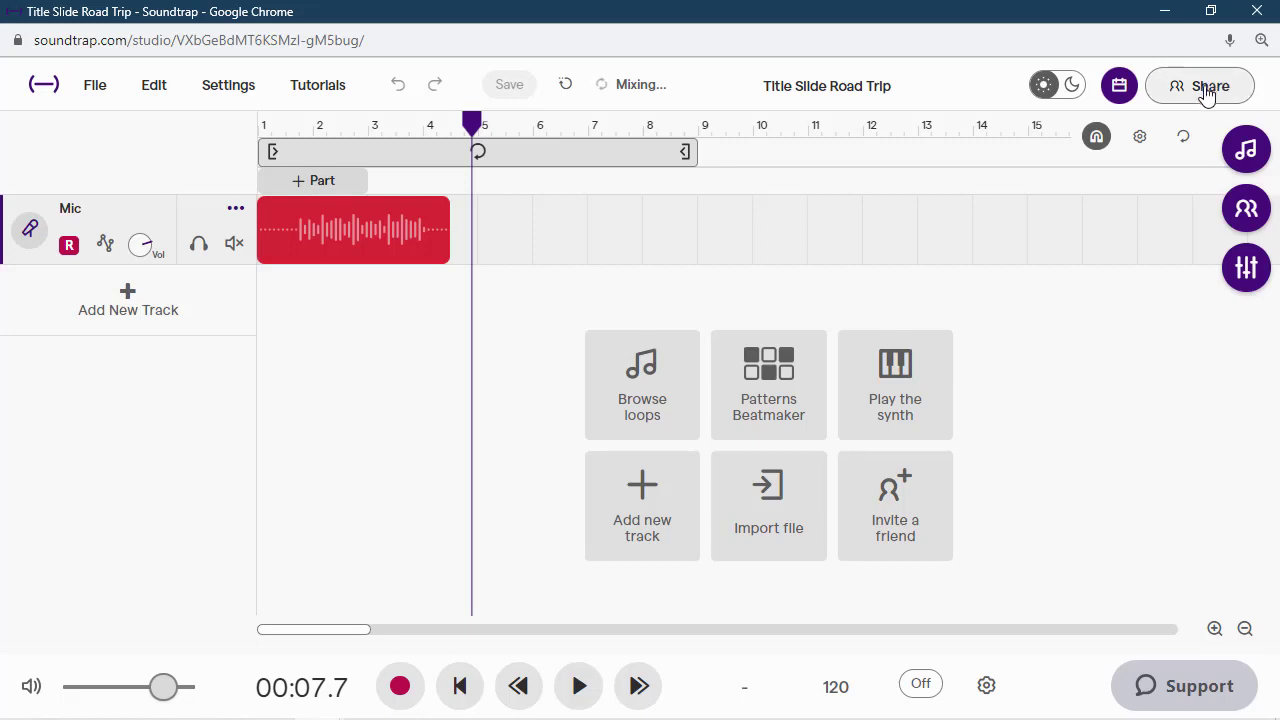
- Return to the Soundtrap projects page and download the Title Slide Road Trip project as an MP3
click(41, 88)
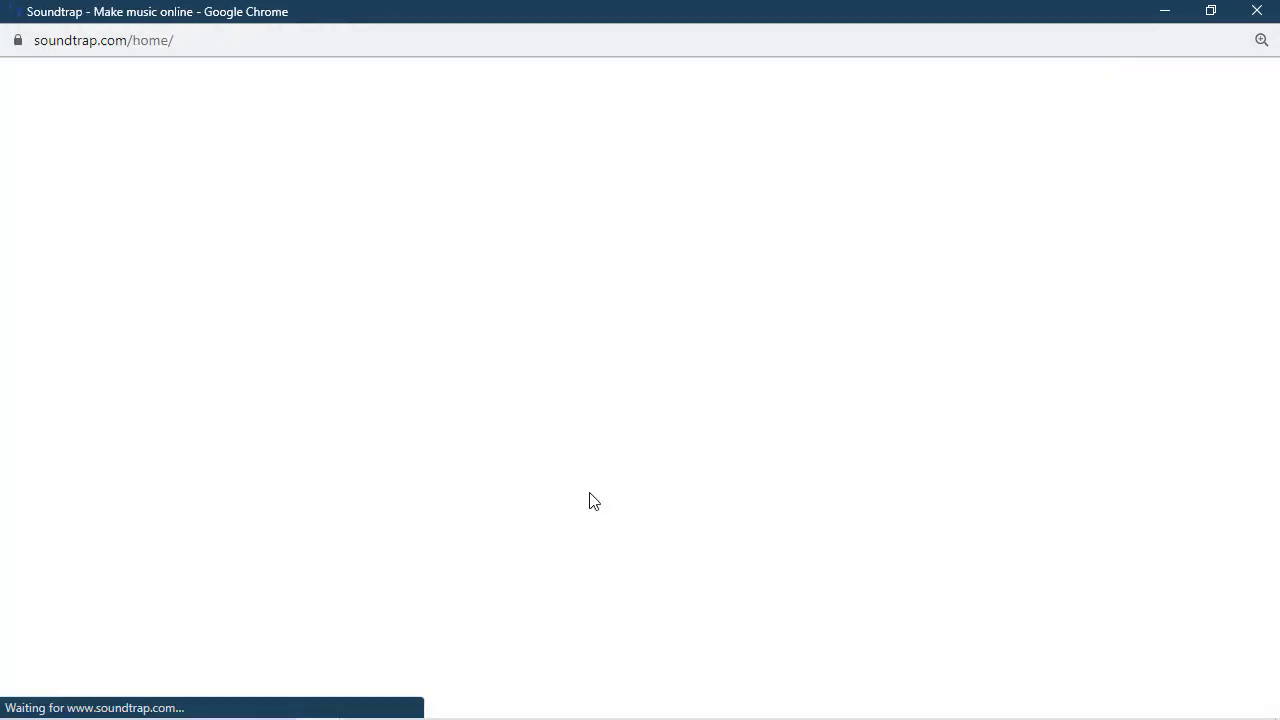
scroll(846, 589, down, 2)
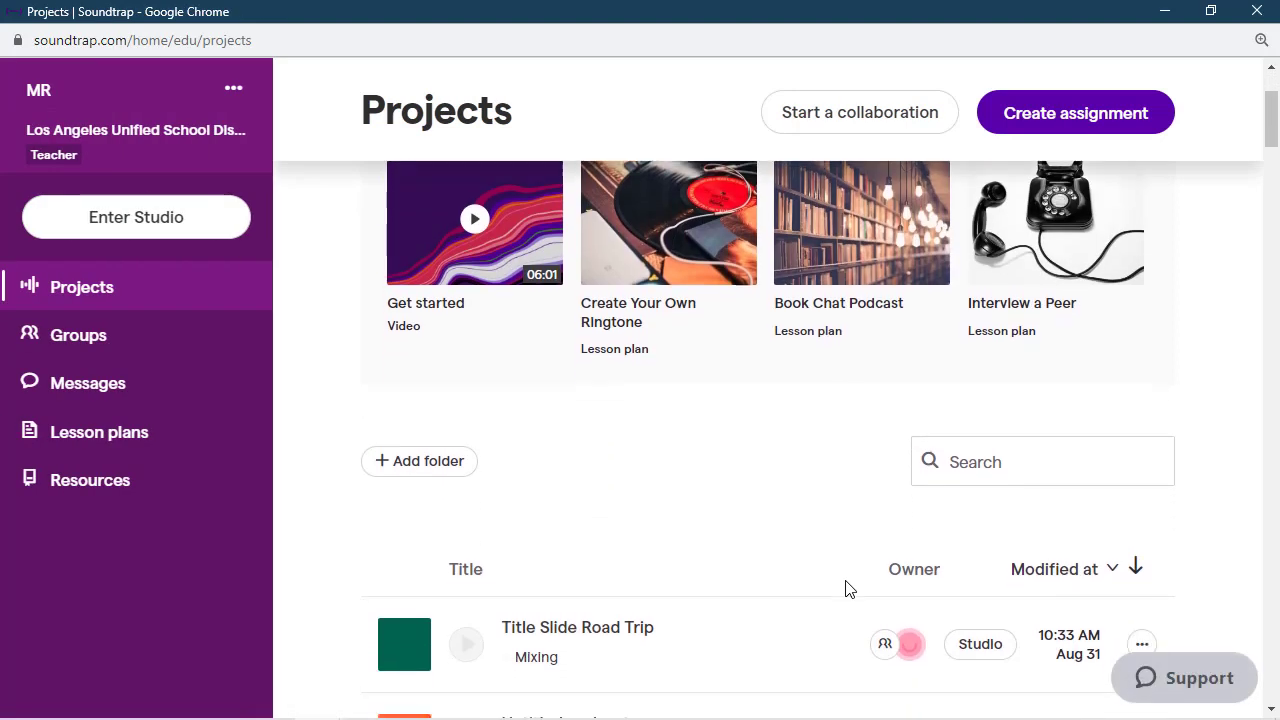
scroll(846, 589, down, 2)
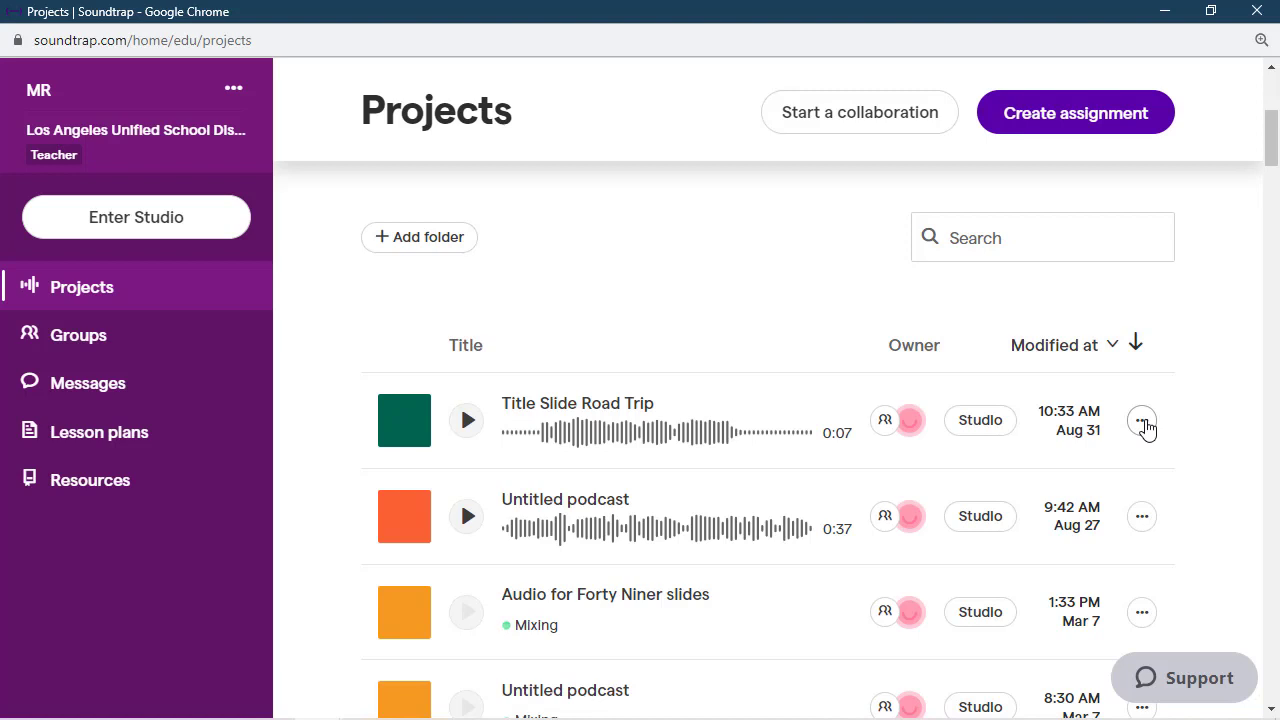
click(1143, 424)
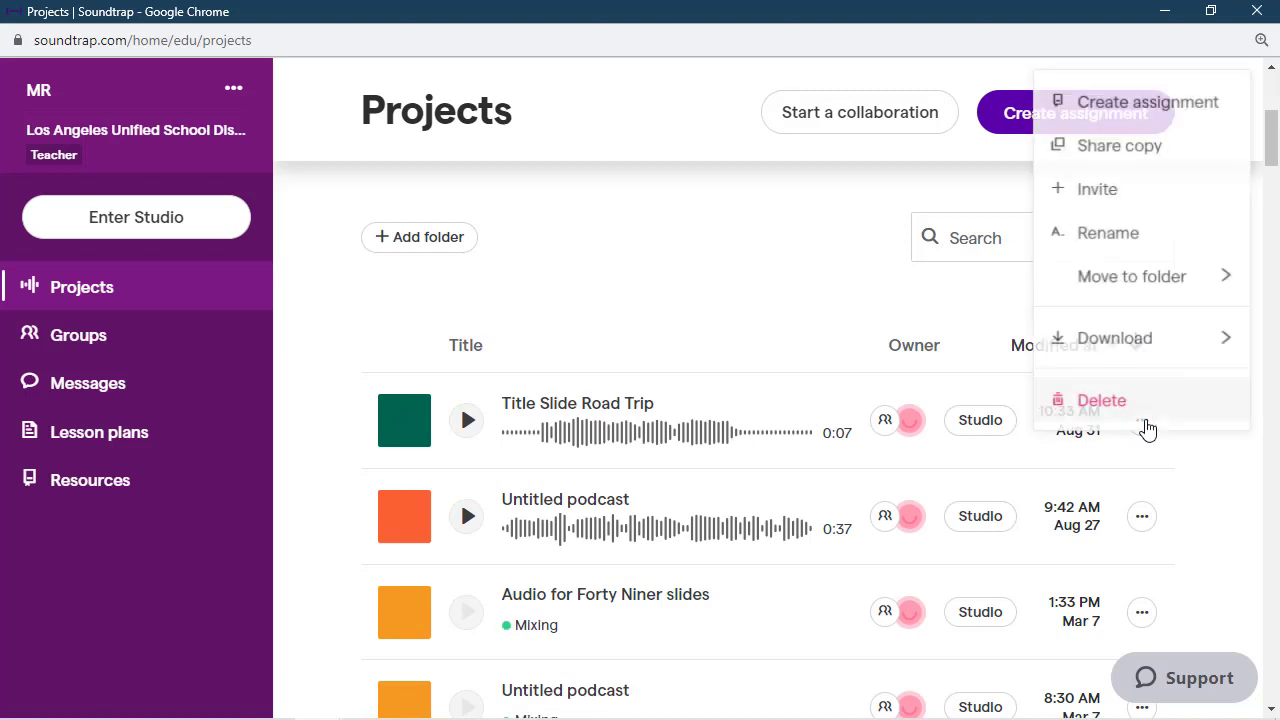
mouse_move(1125, 342)
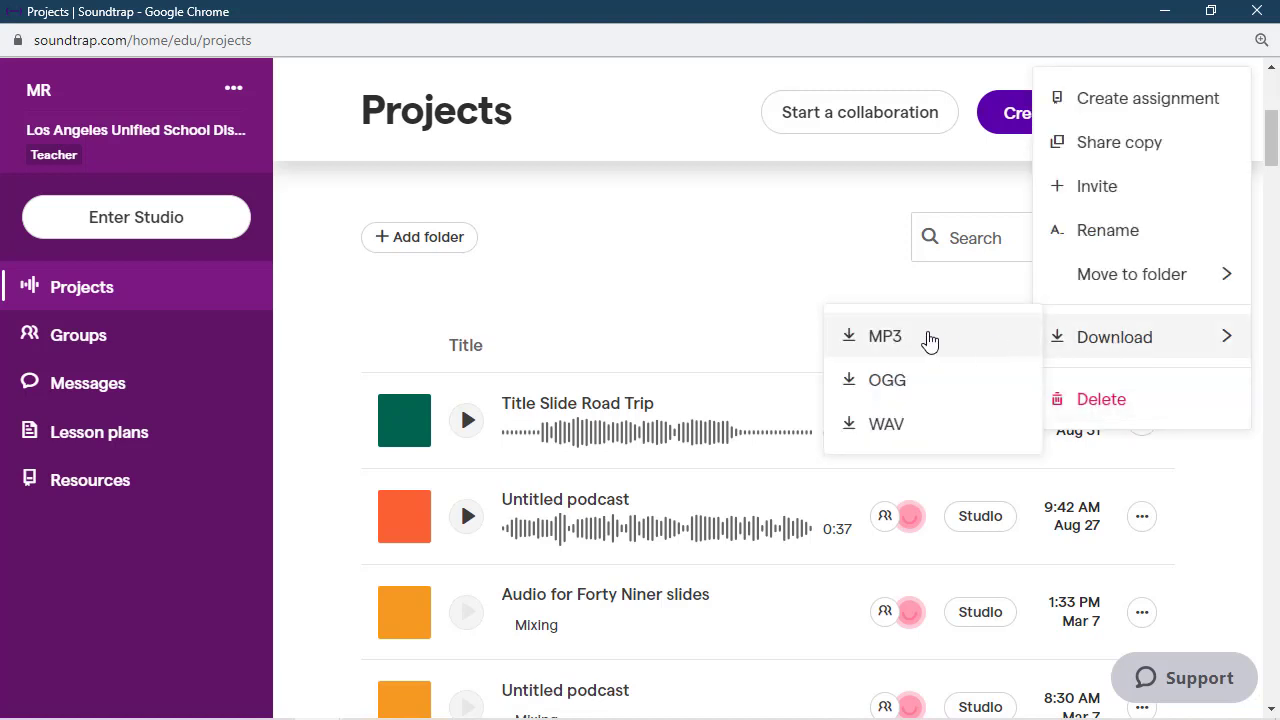
click(918, 341)
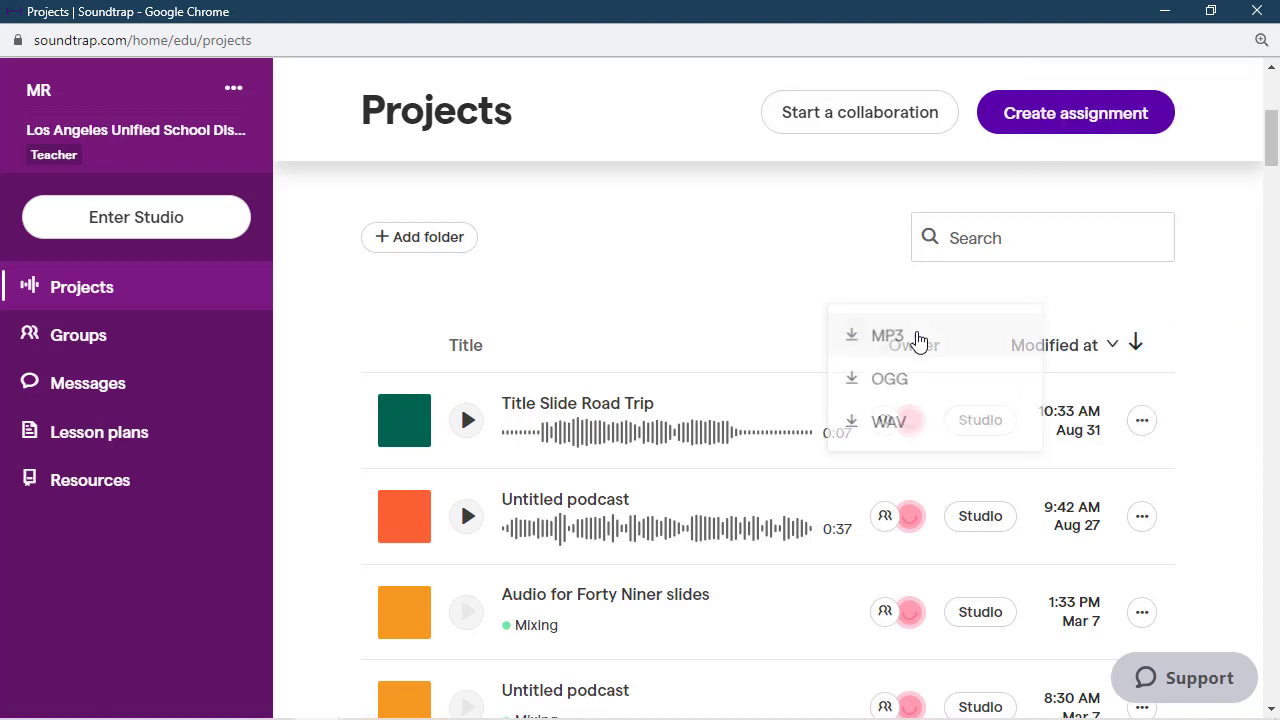
- Switch to the browser and open Google Drive in a new tab
mouse_move(1106, 90)
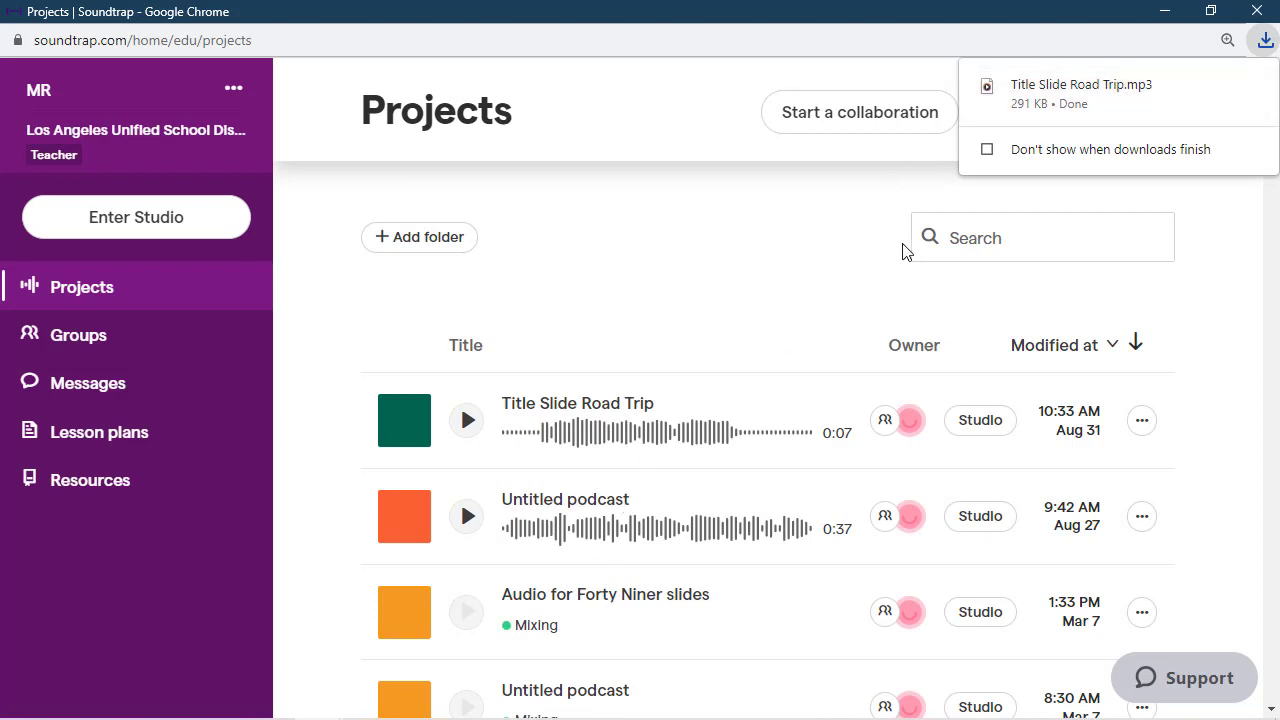
click(1164, 11)
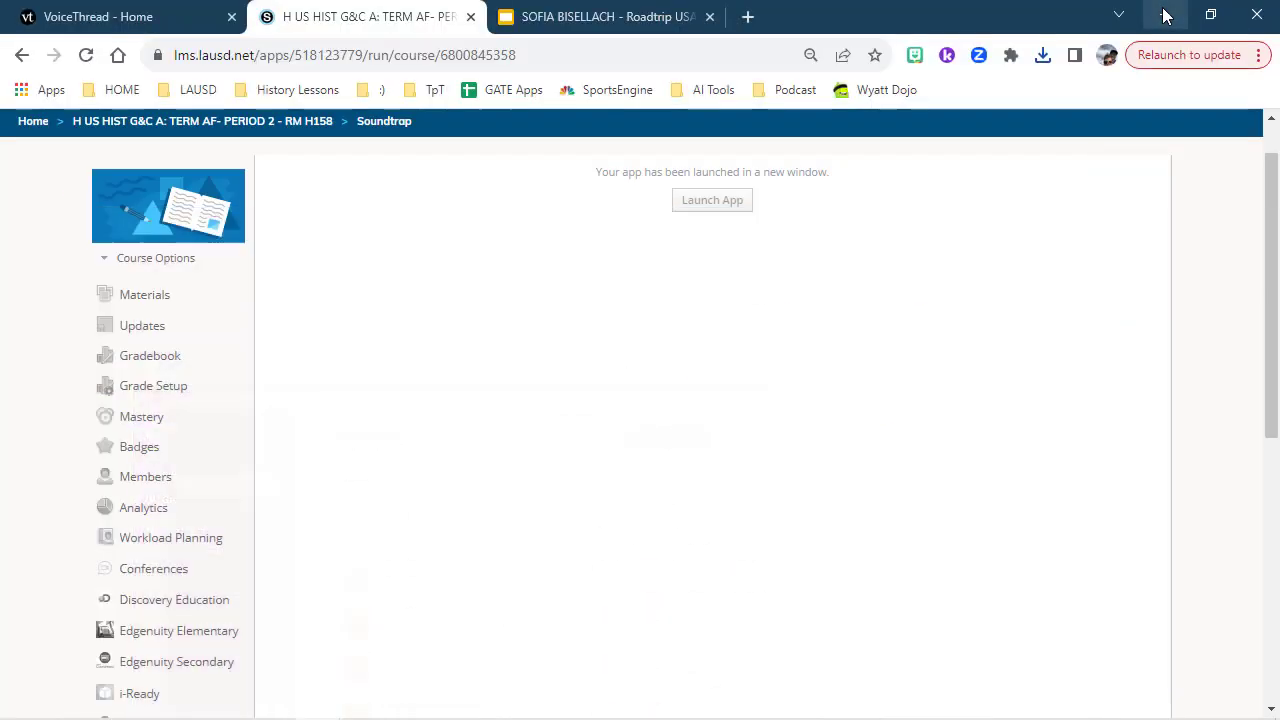
click(747, 17)
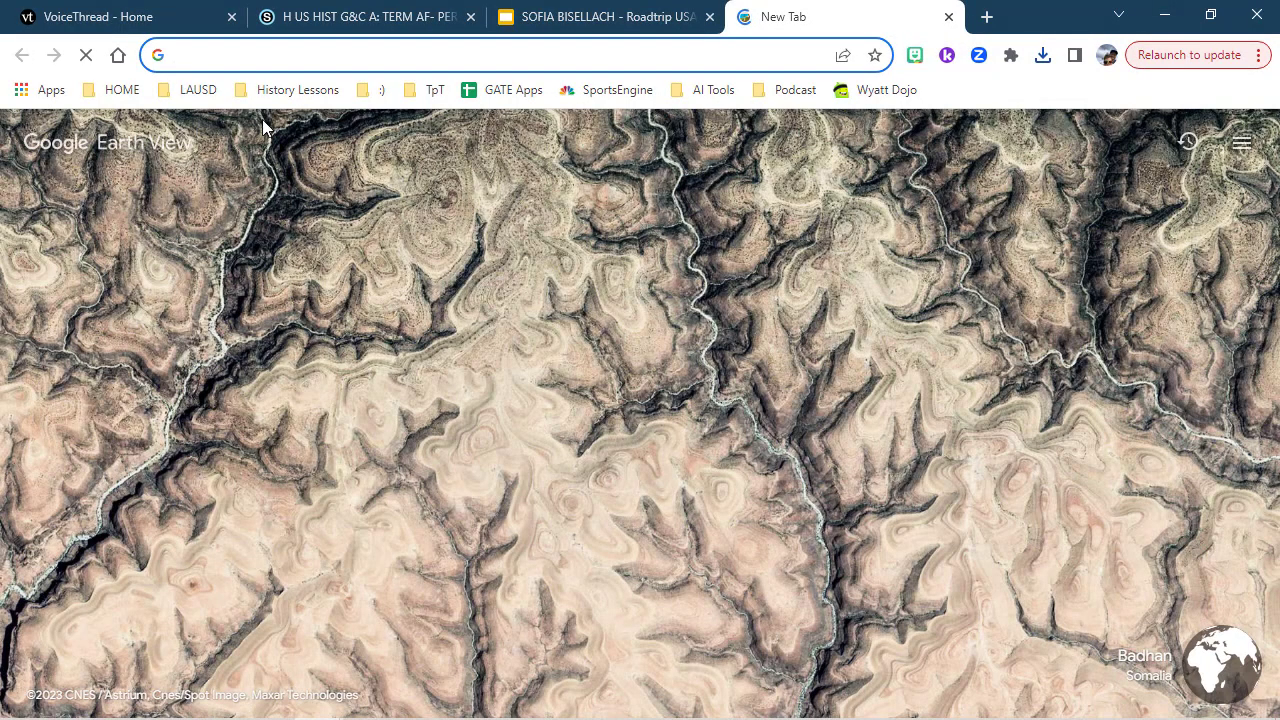
click(37, 99)
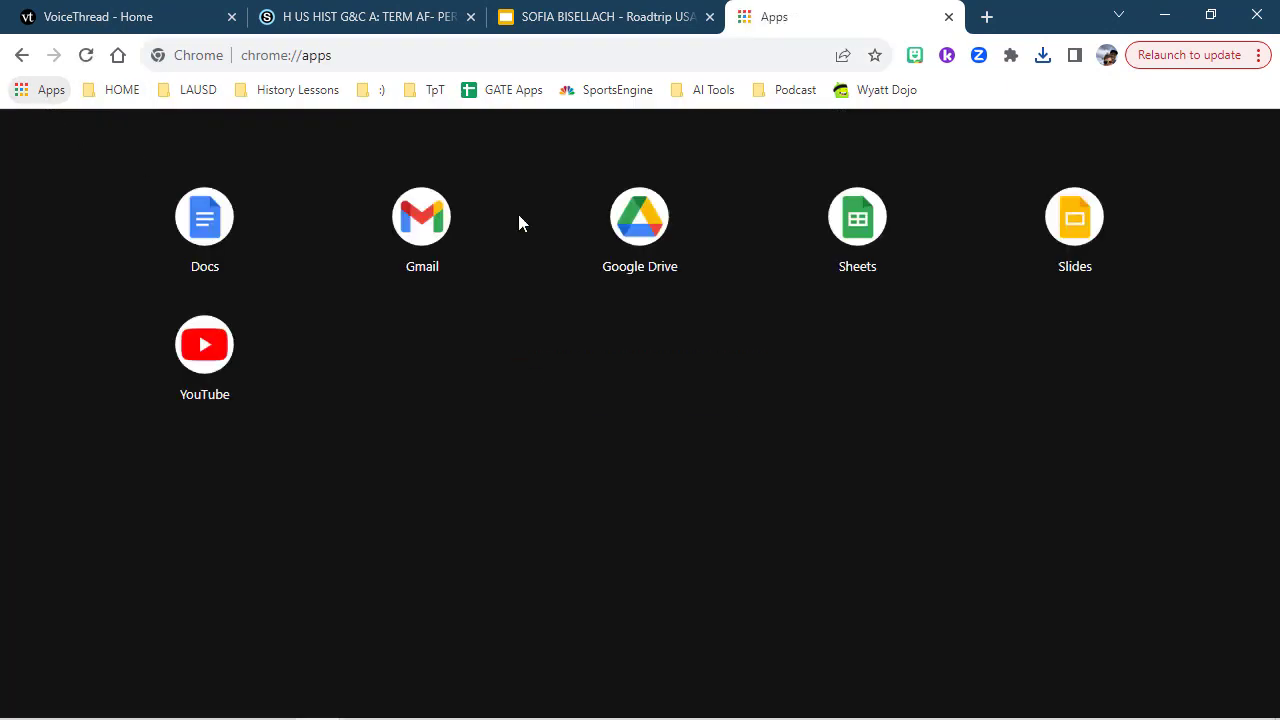
click(640, 230)
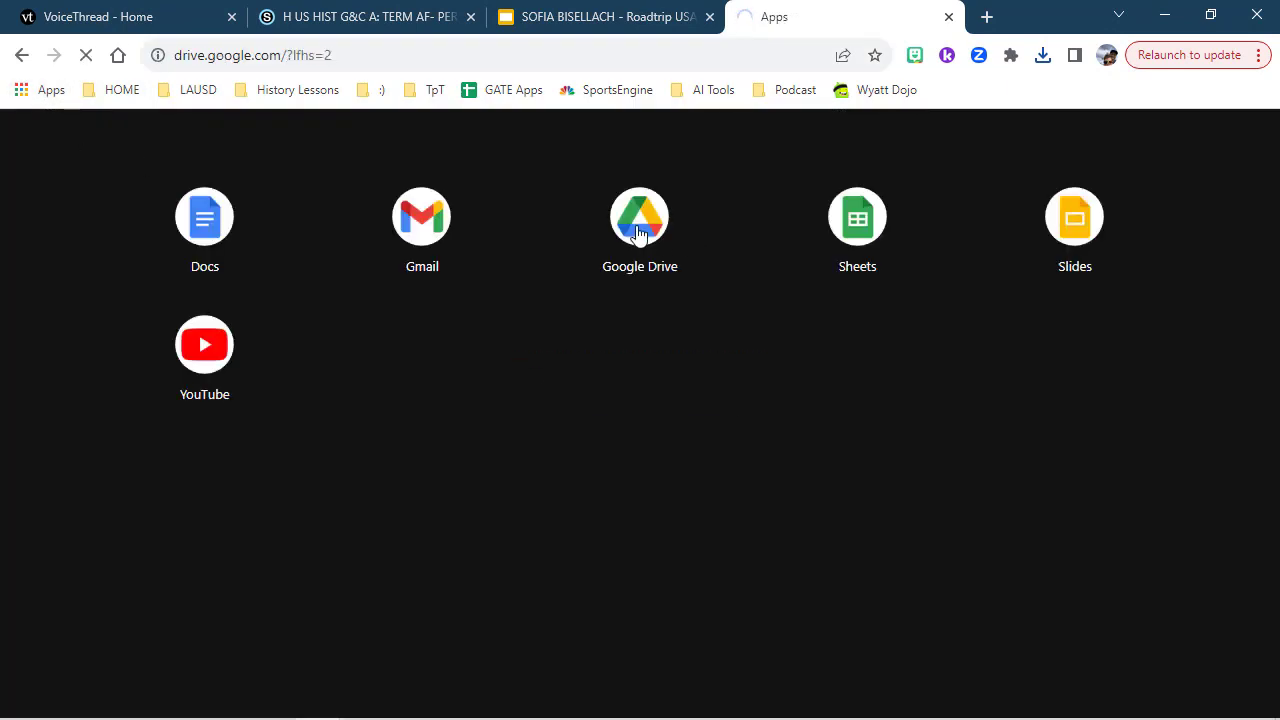
- Upload the Title Slide Road Trip MP3 from the Downloads folder in File Explorer into My Drive
mouse_move(518, 711)
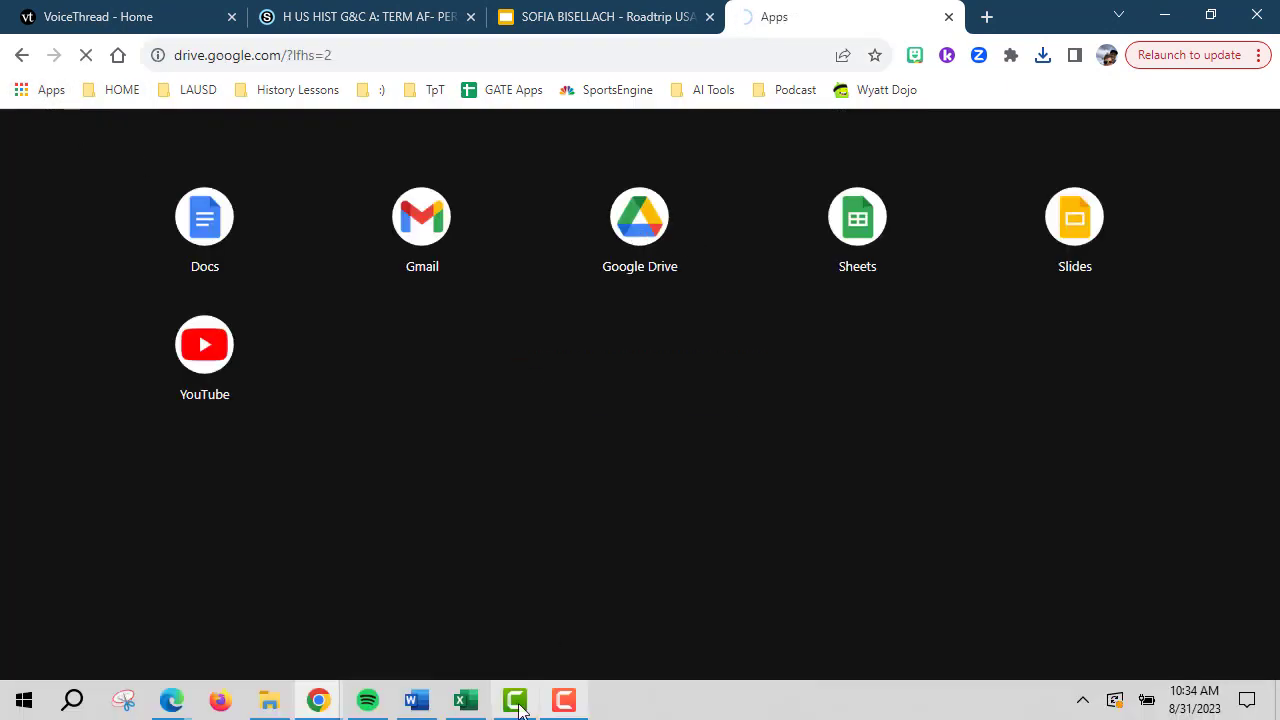
click(270, 701)
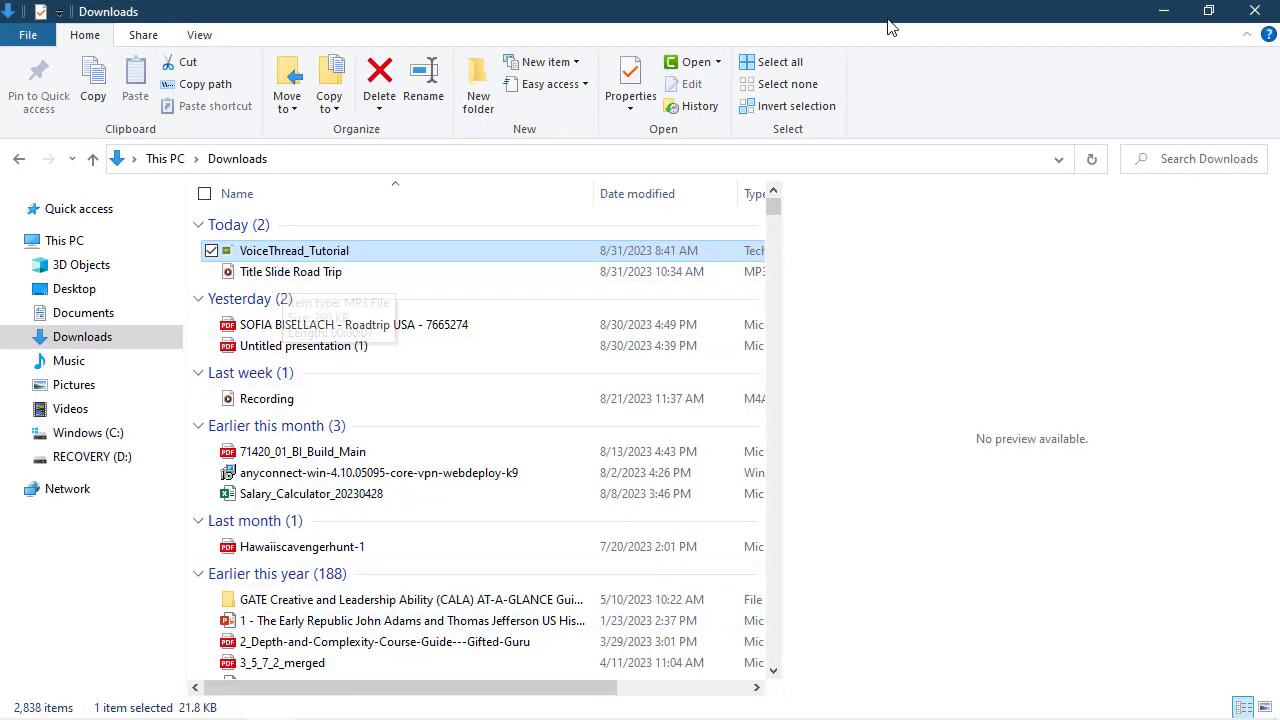
drag(955, 20, 277, 23)
drag(275, 280, 733, 470)
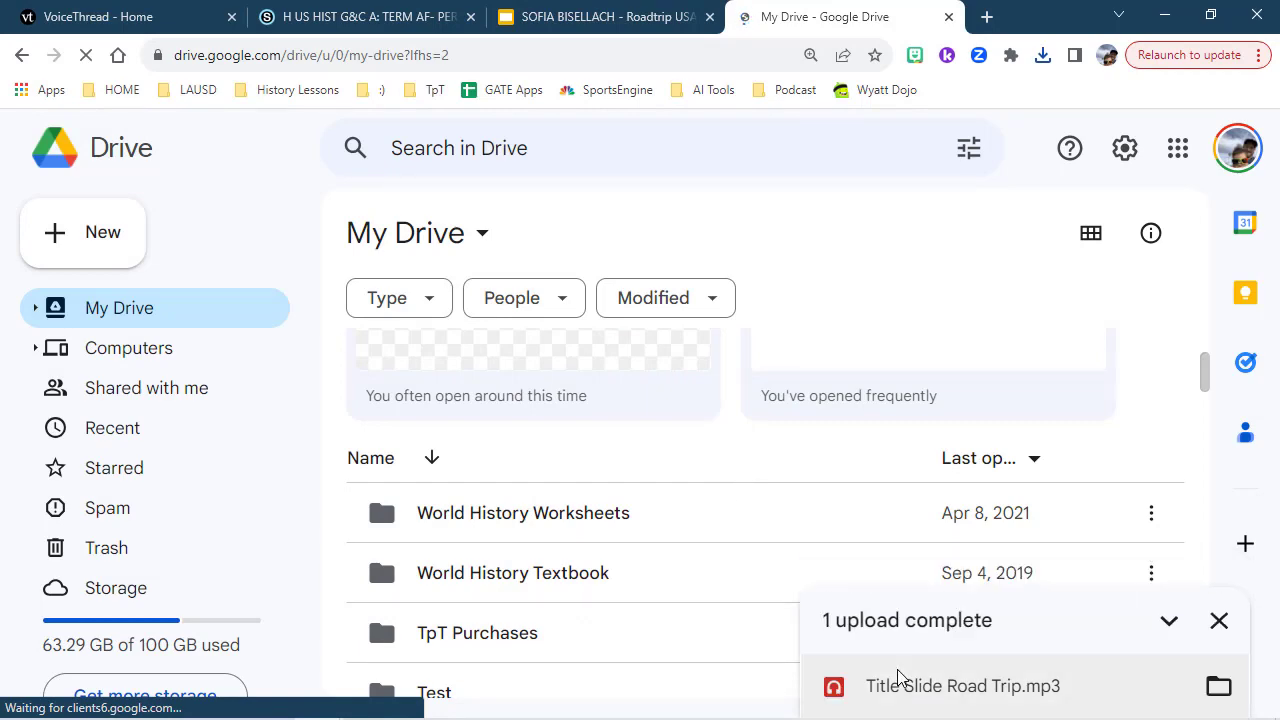
- Switch to the Roadtrip USA presentation and insert the Title Slide Road Trip audio file from Drive on slide 1
click(578, 16)
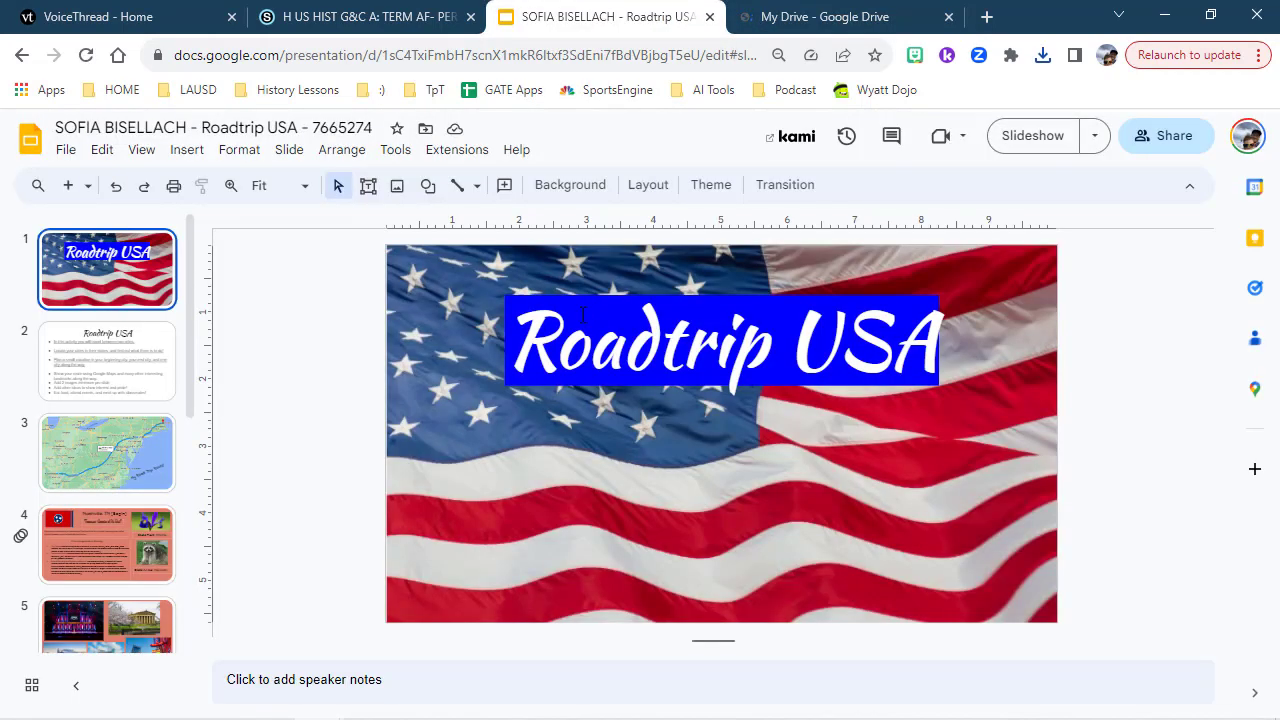
click(187, 152)
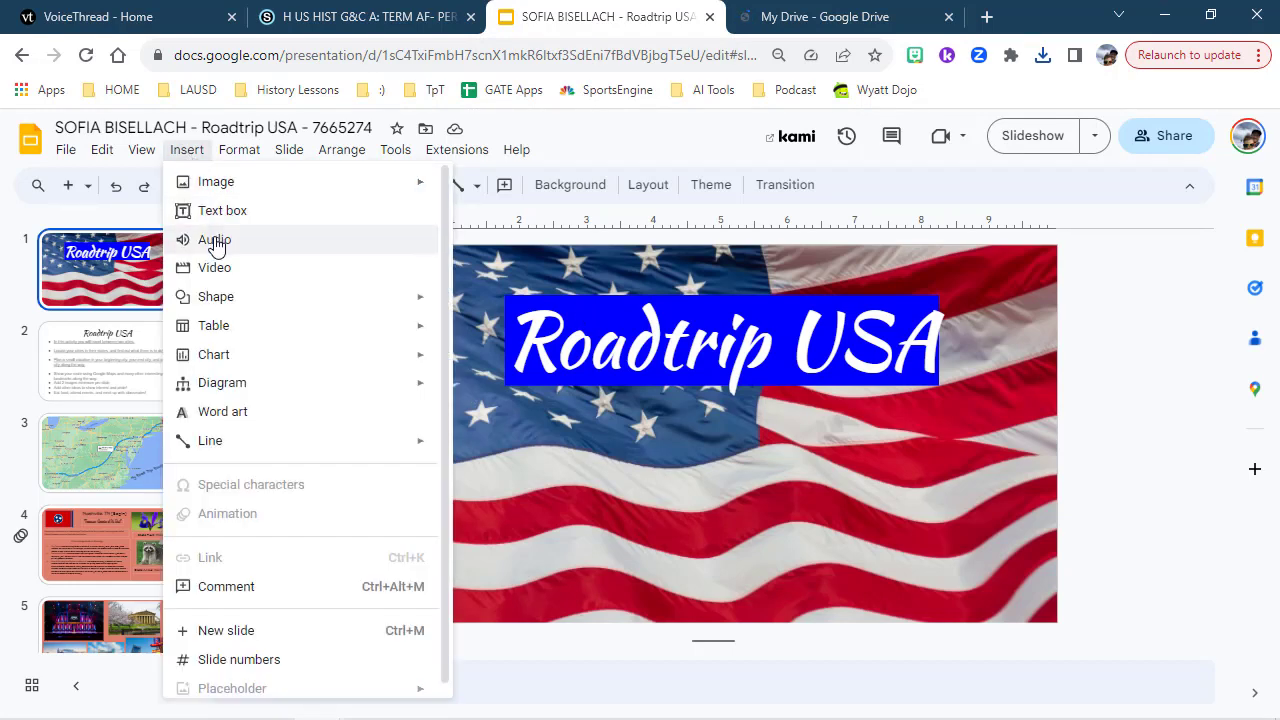
click(215, 243)
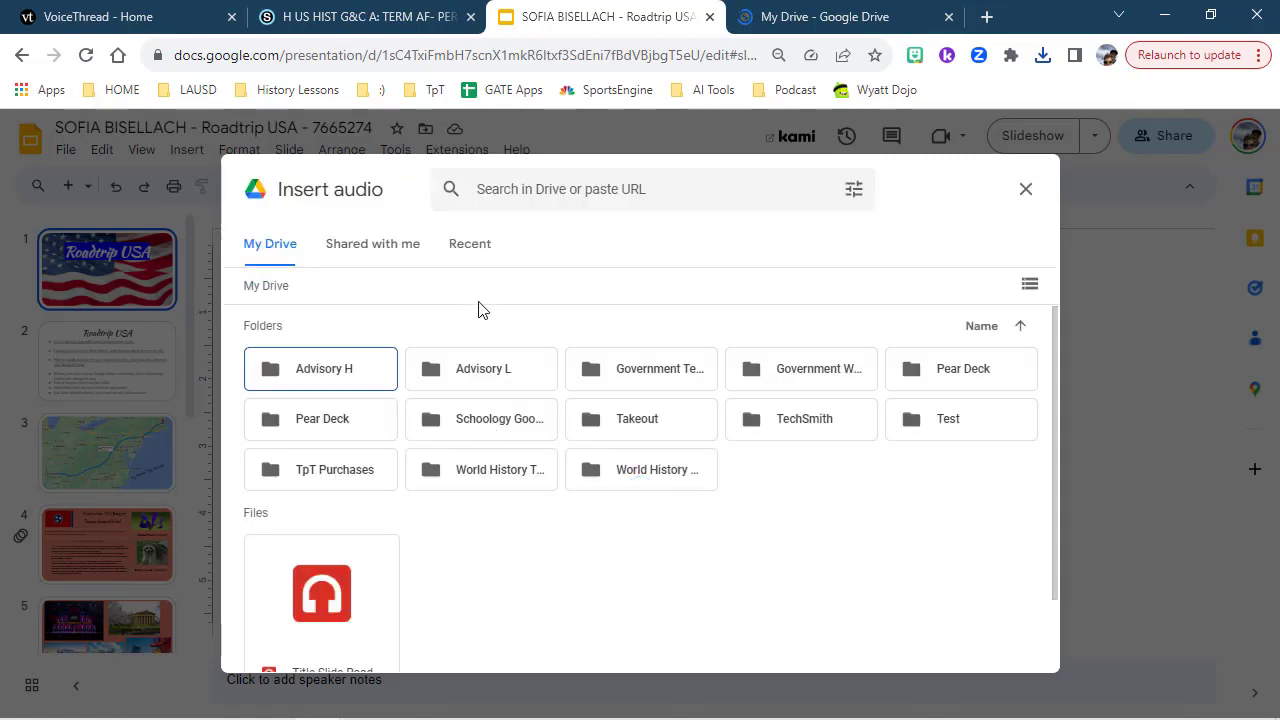
scroll(428, 450, down, 1)
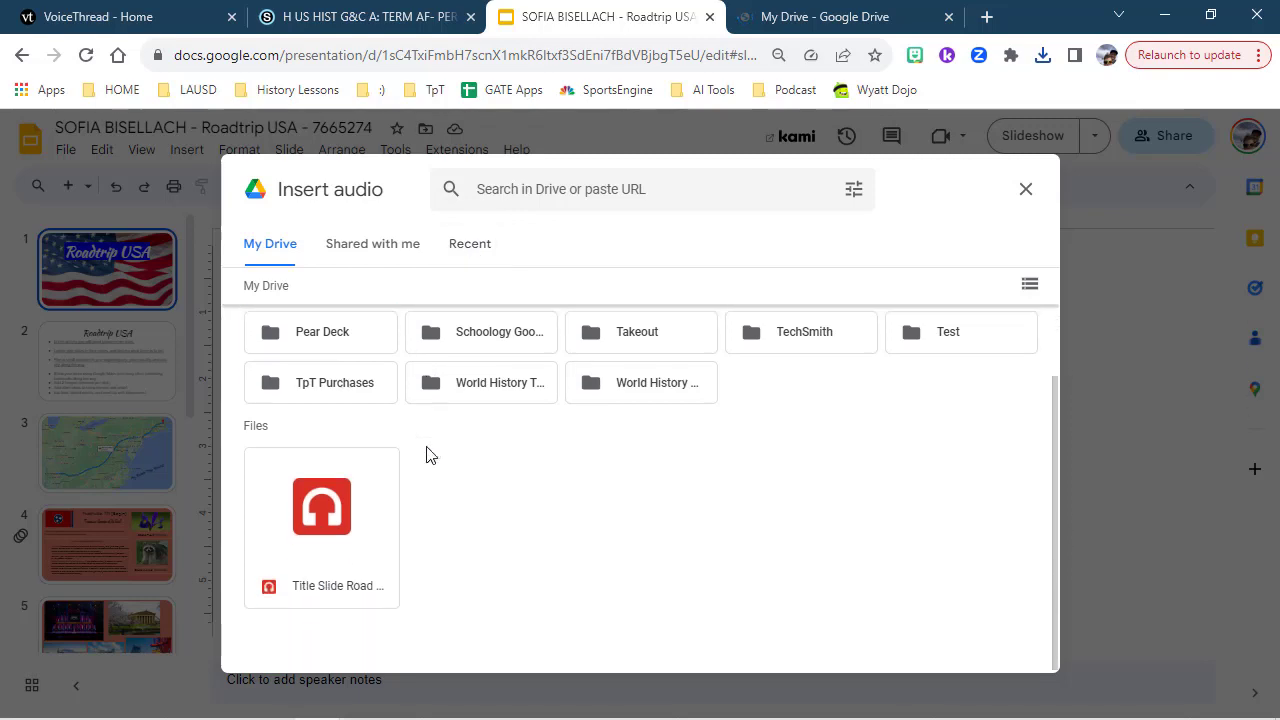
click(313, 528)
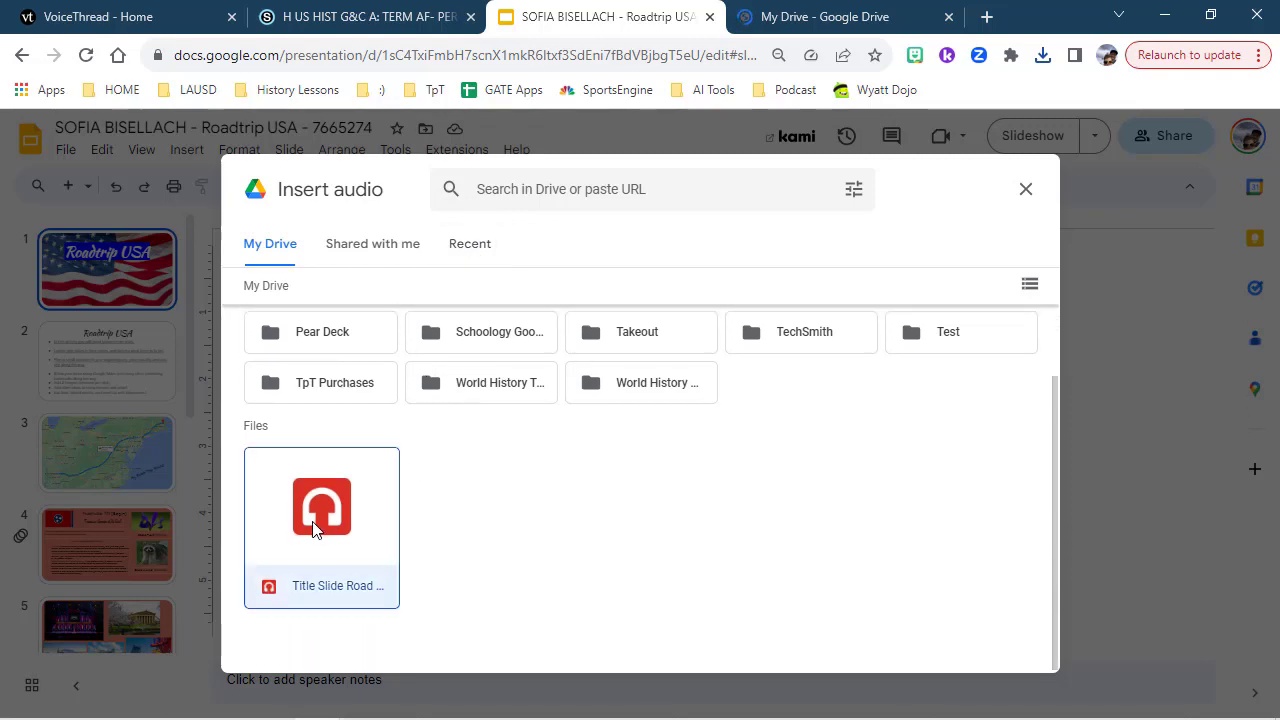
click(1006, 645)
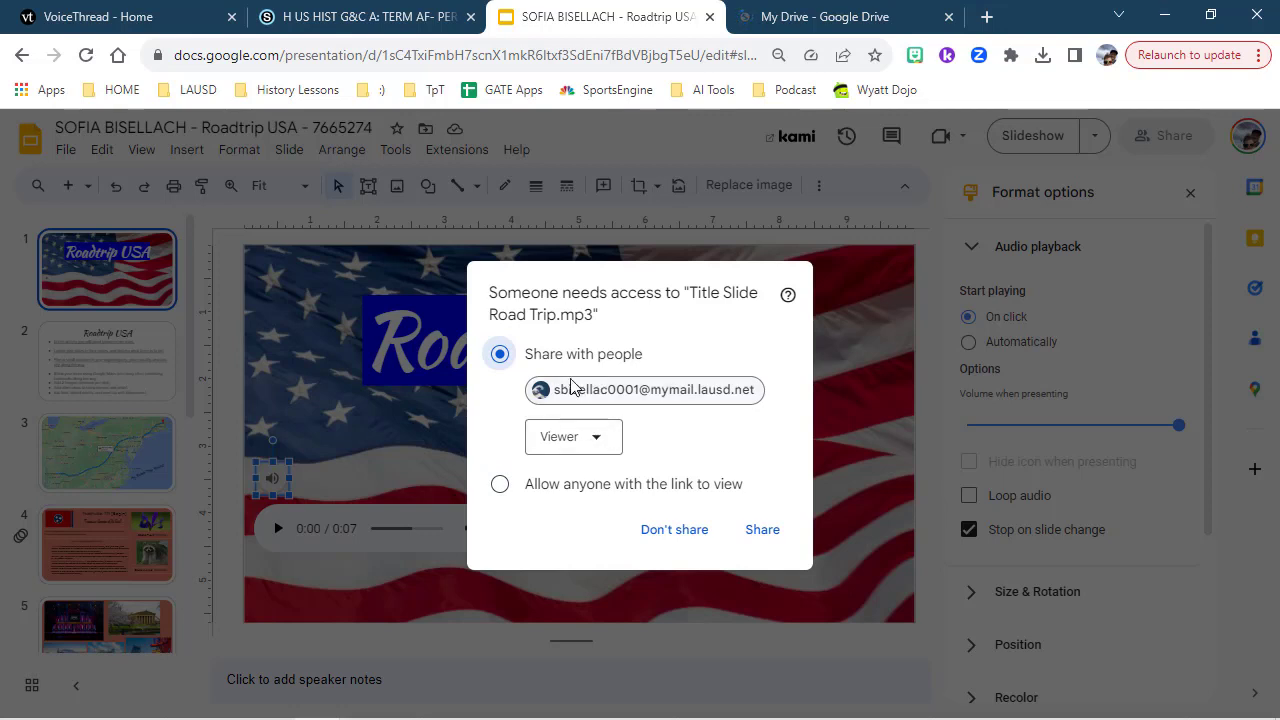
- Share the audio file so anyone with the link can view it
click(500, 488)
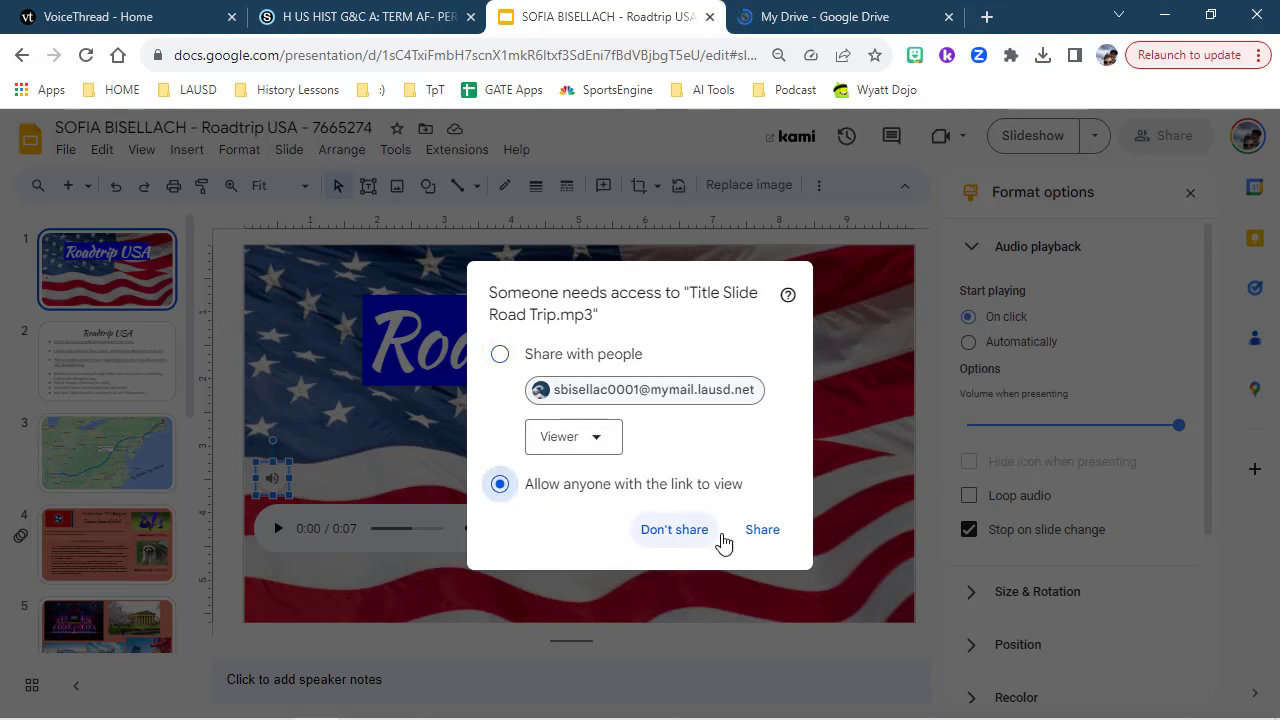
click(762, 530)
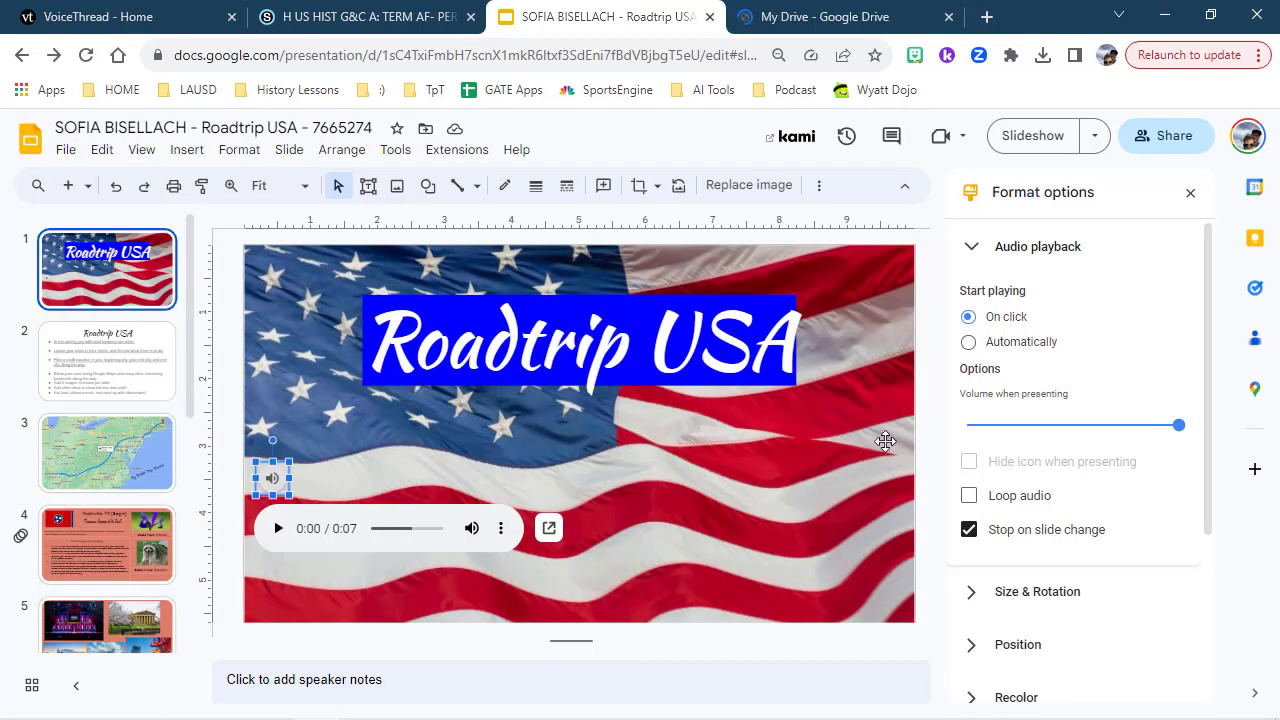
- Set the audio to start playing automatically and test it in a slideshow
click(968, 342)
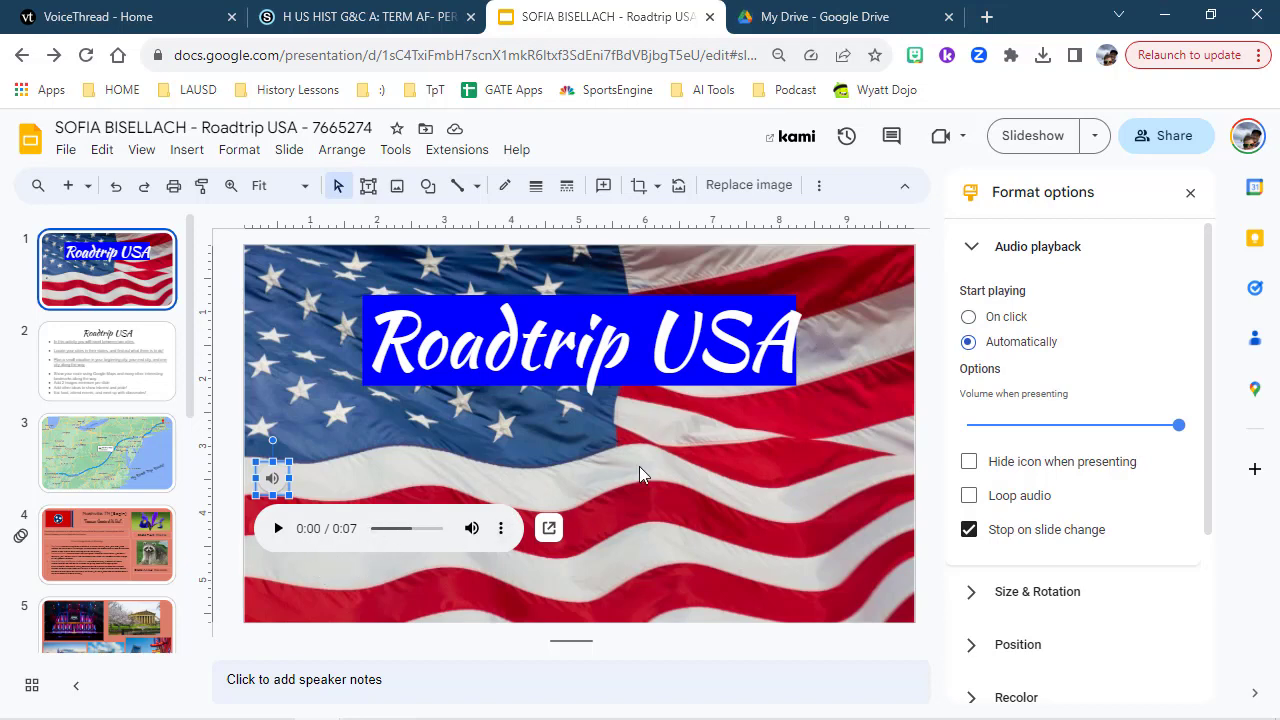
click(1040, 136)
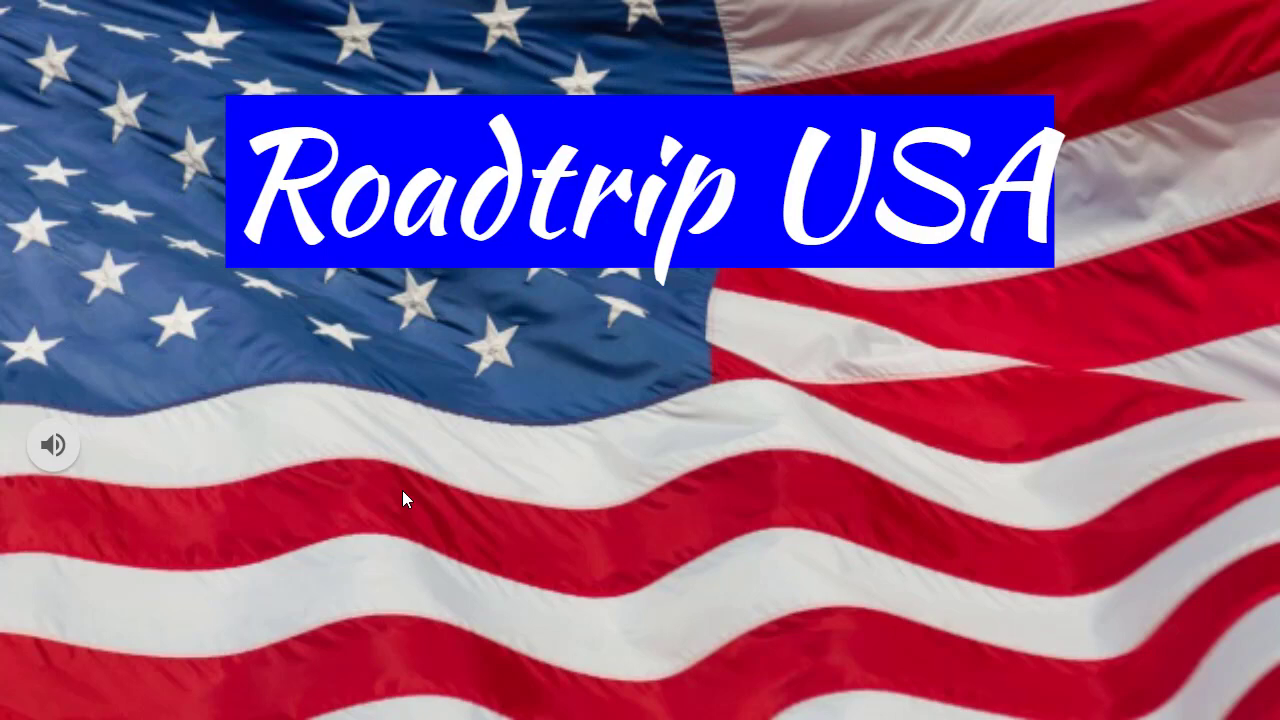
key(Escape)
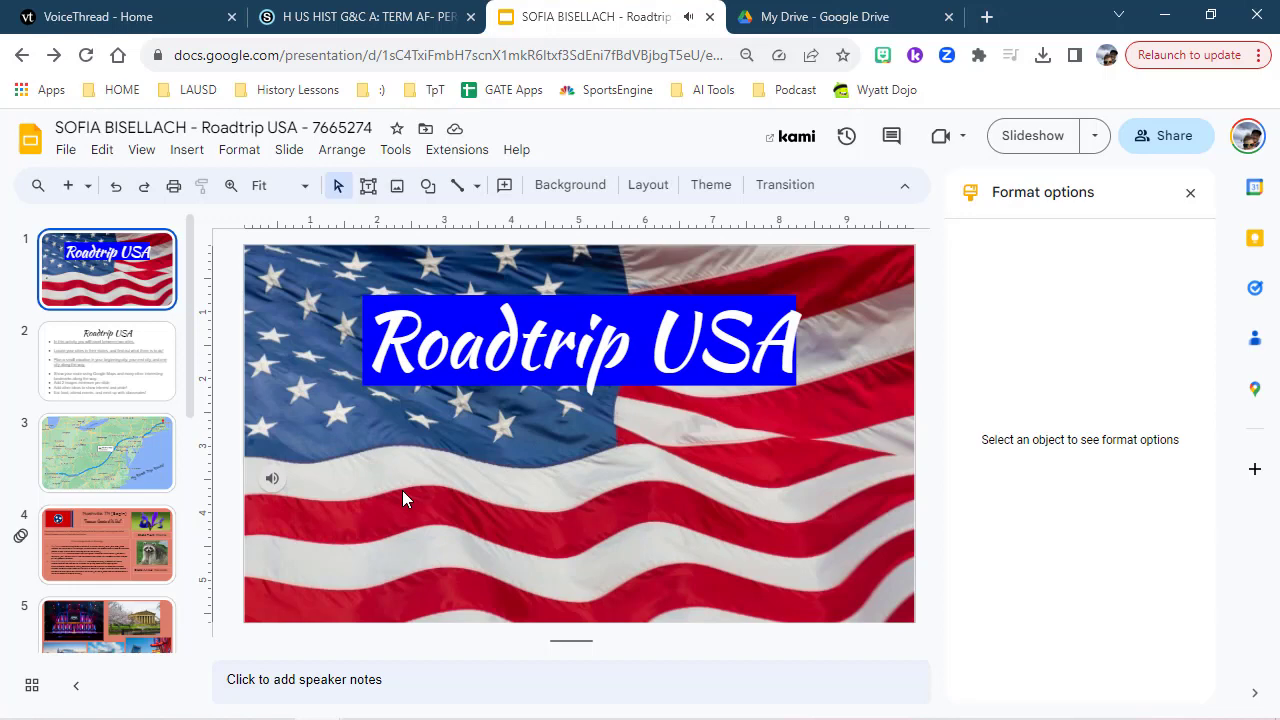